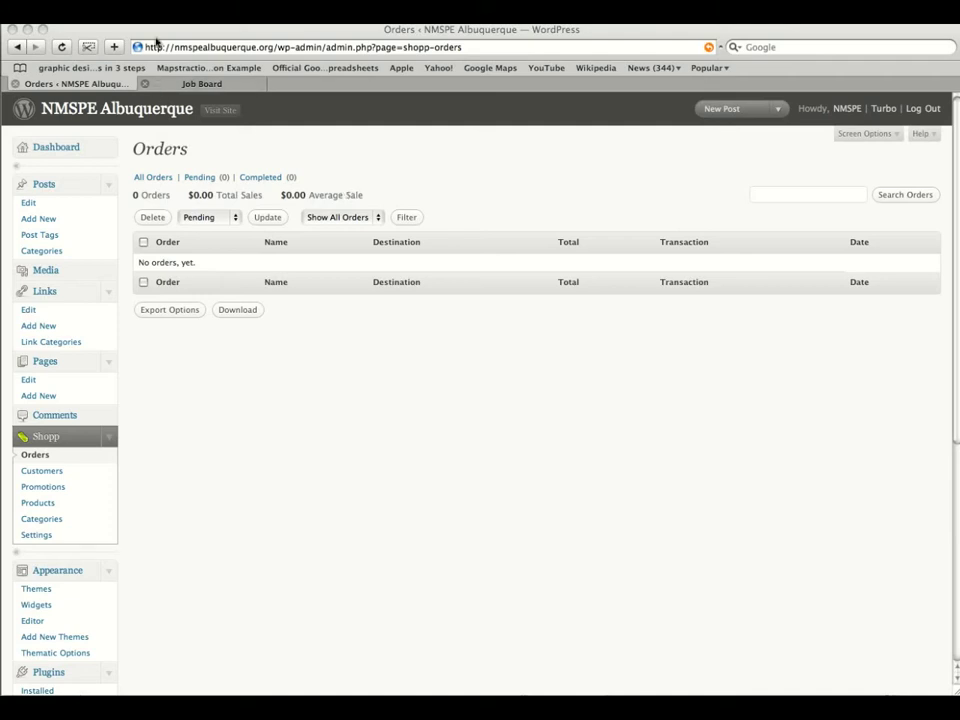
Look over the Shopp customers and promotions sections, including the blank editor for a new promotion.
left_click(122, 30)
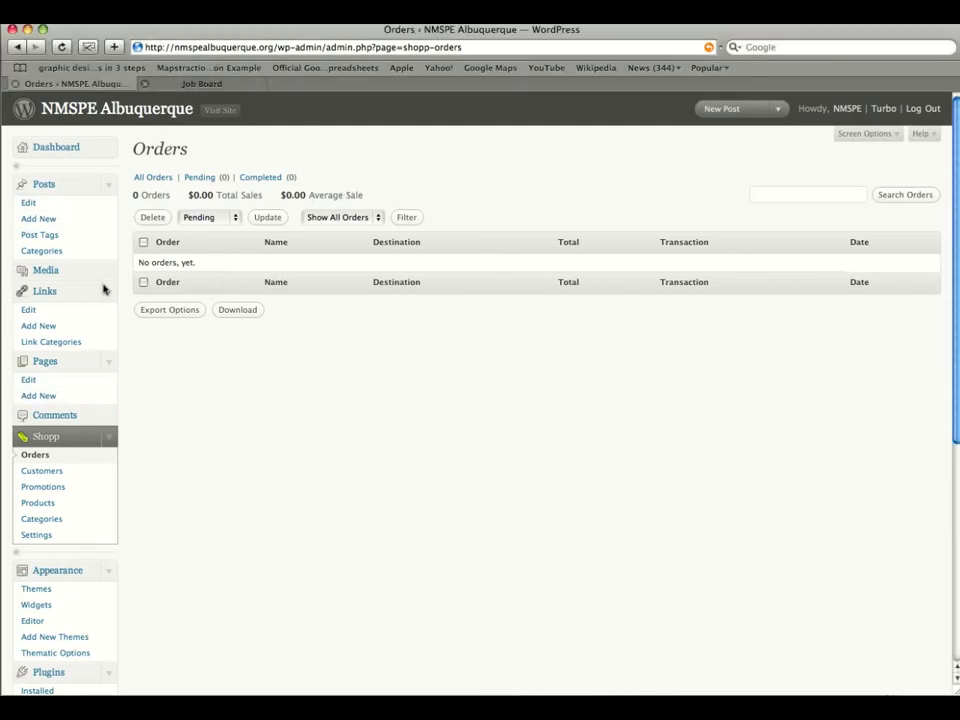
left_click(52, 440)
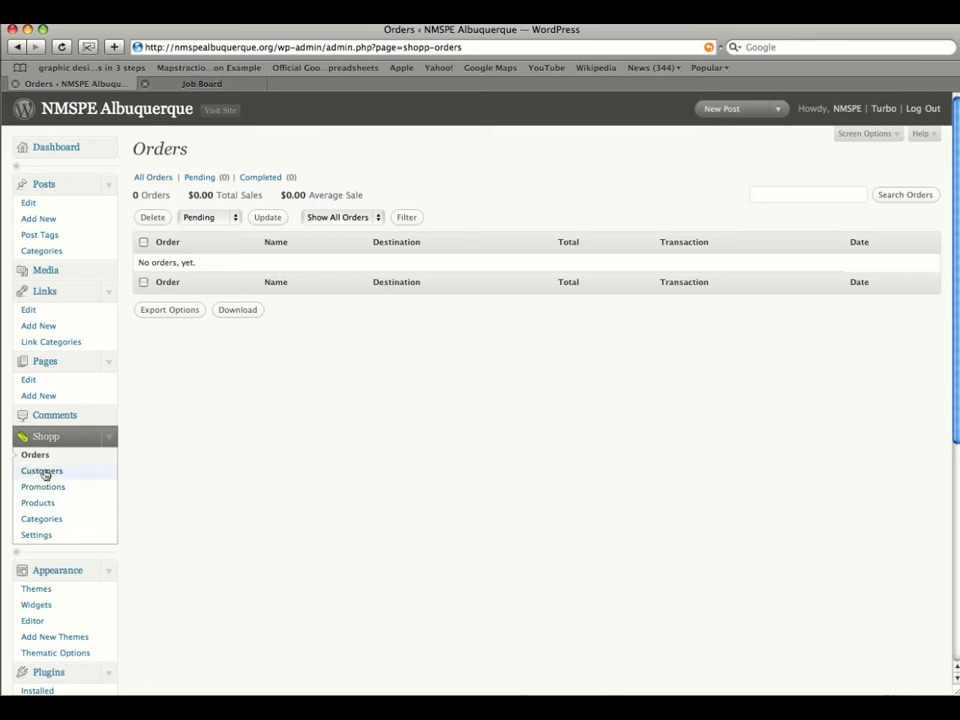
left_click(44, 476)
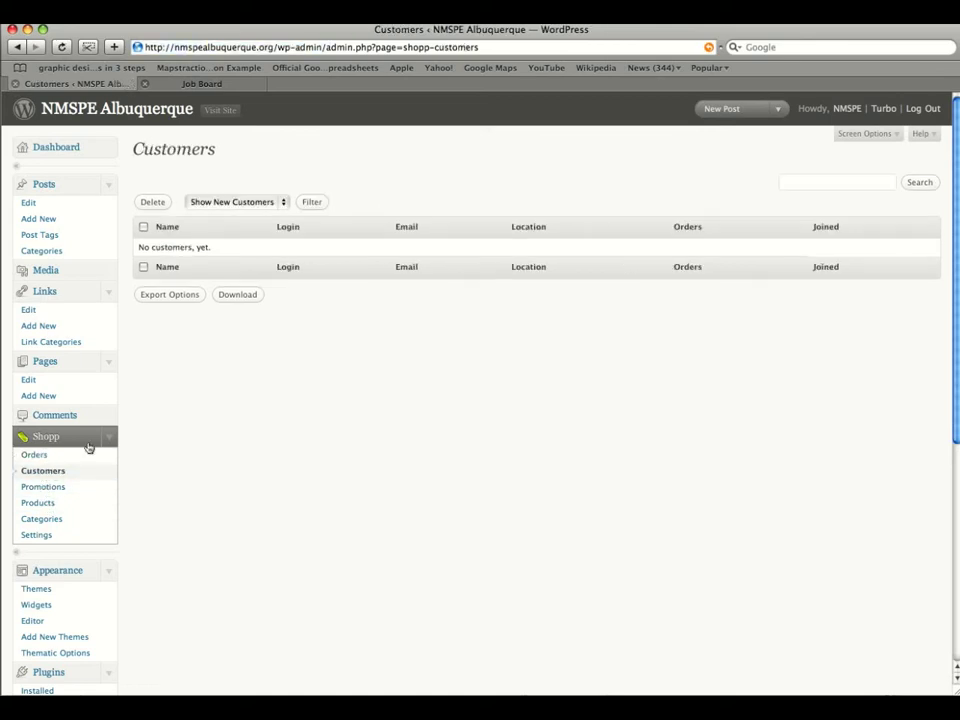
left_click(40, 487)
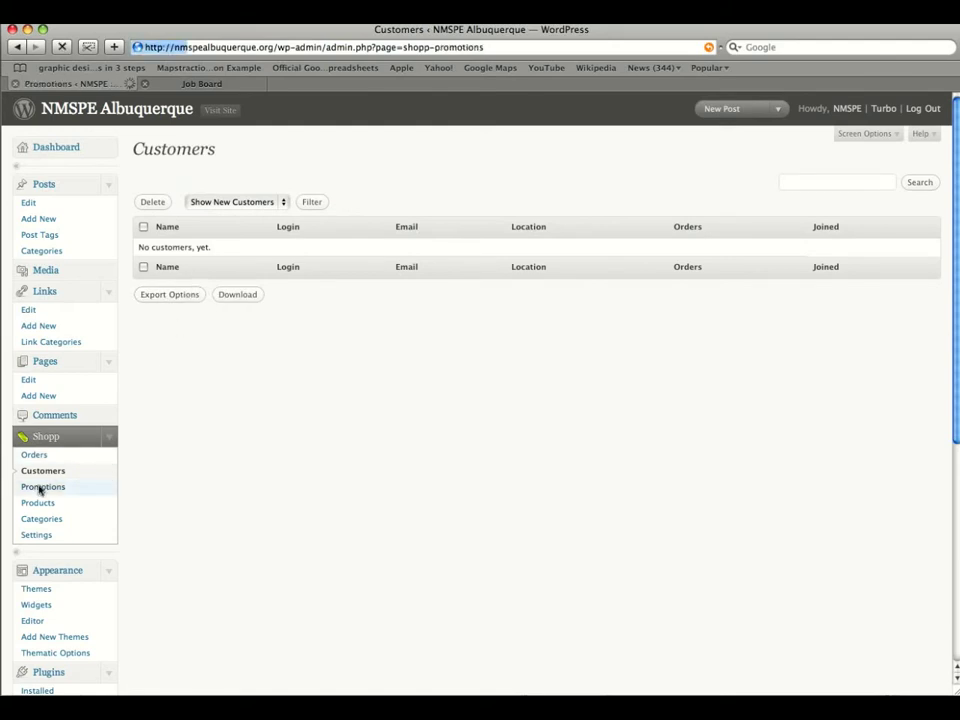
left_click(168, 179)
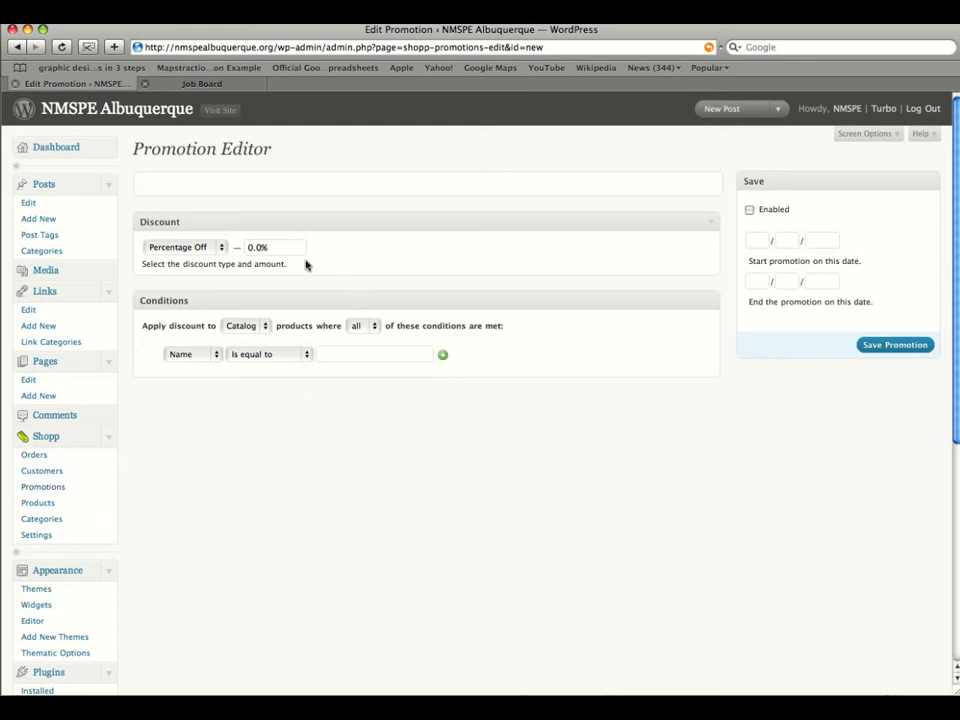
Create a new product in the Shopp products list and name it "Test Product 1".
left_click(39, 503)
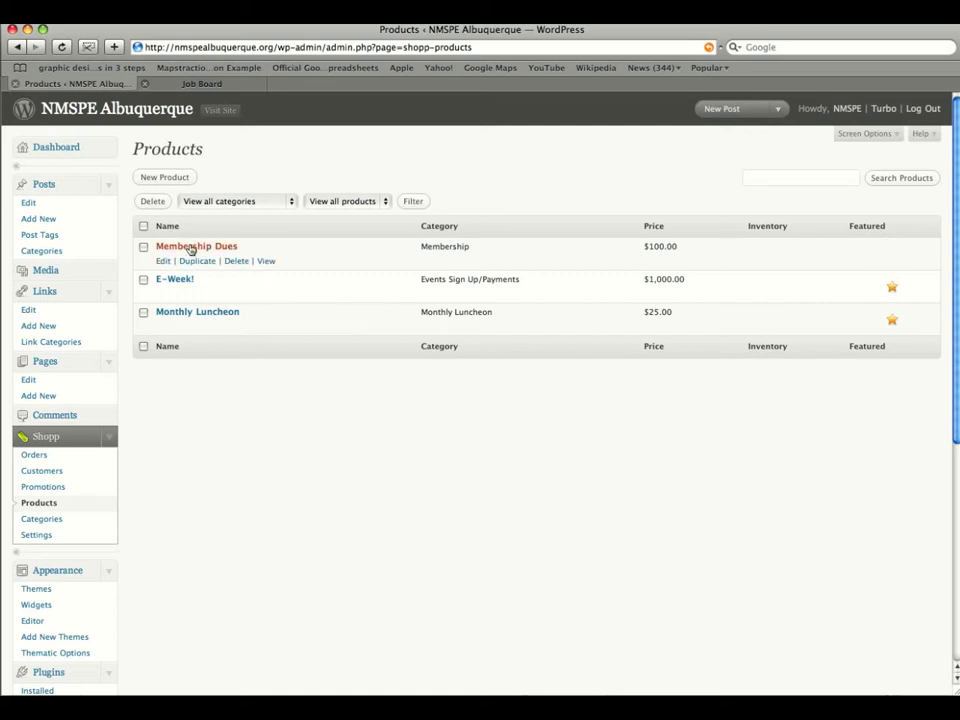
left_click(171, 178)
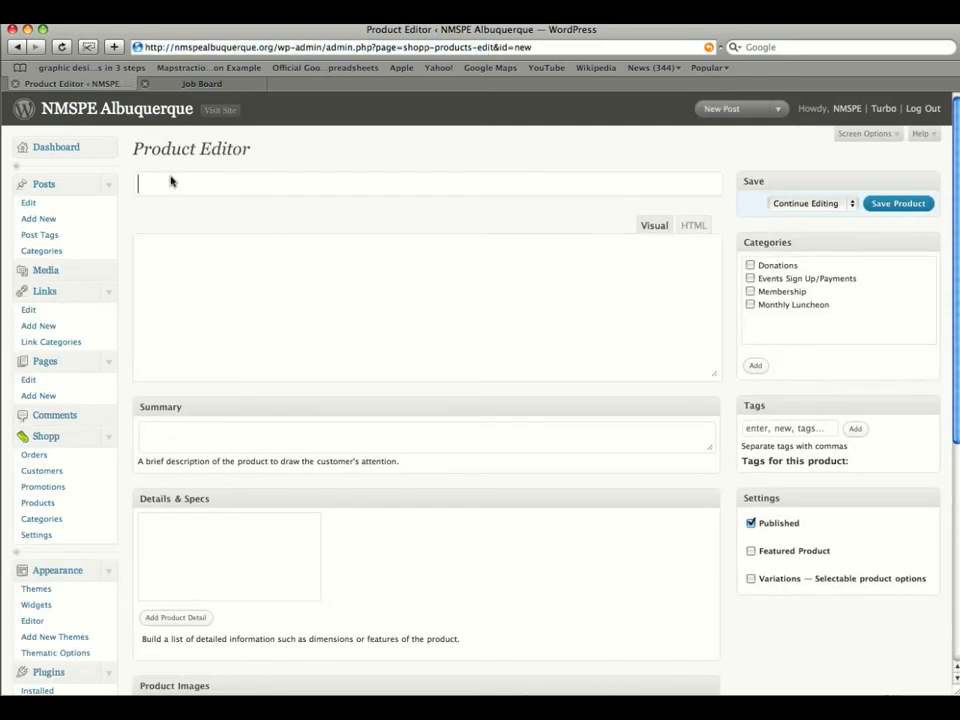
type("TestPor")
key("BackSpace")
key("BackSpace")
type("roduct 1")
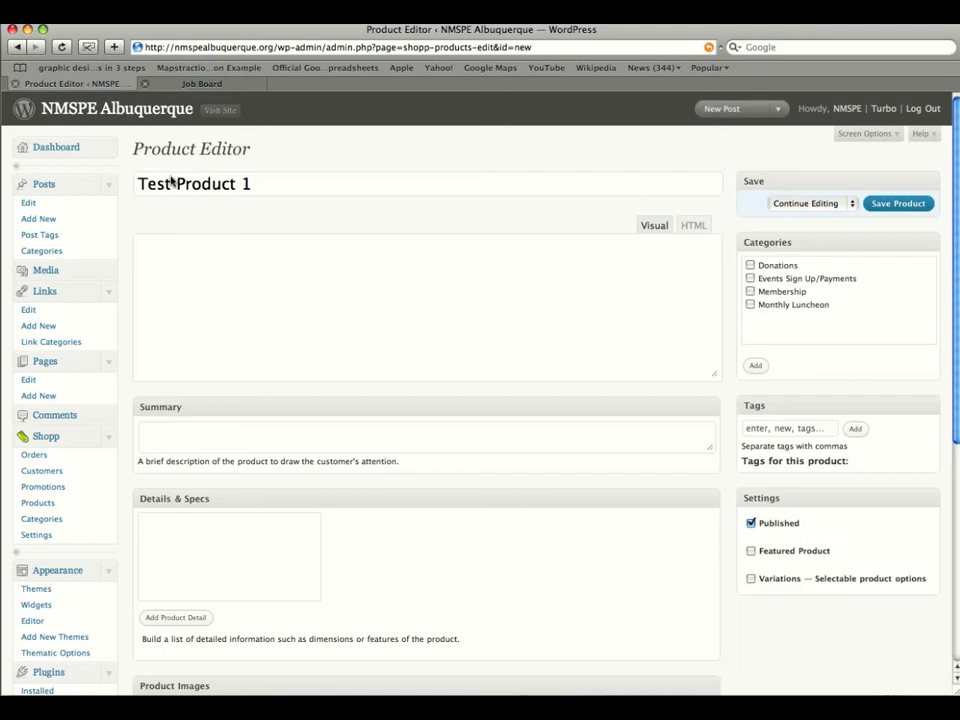
Check the product description in HTML view and return it to Visual view.
left_click_drag(262, 189, 116, 181)
left_click(204, 248)
left_click(690, 226)
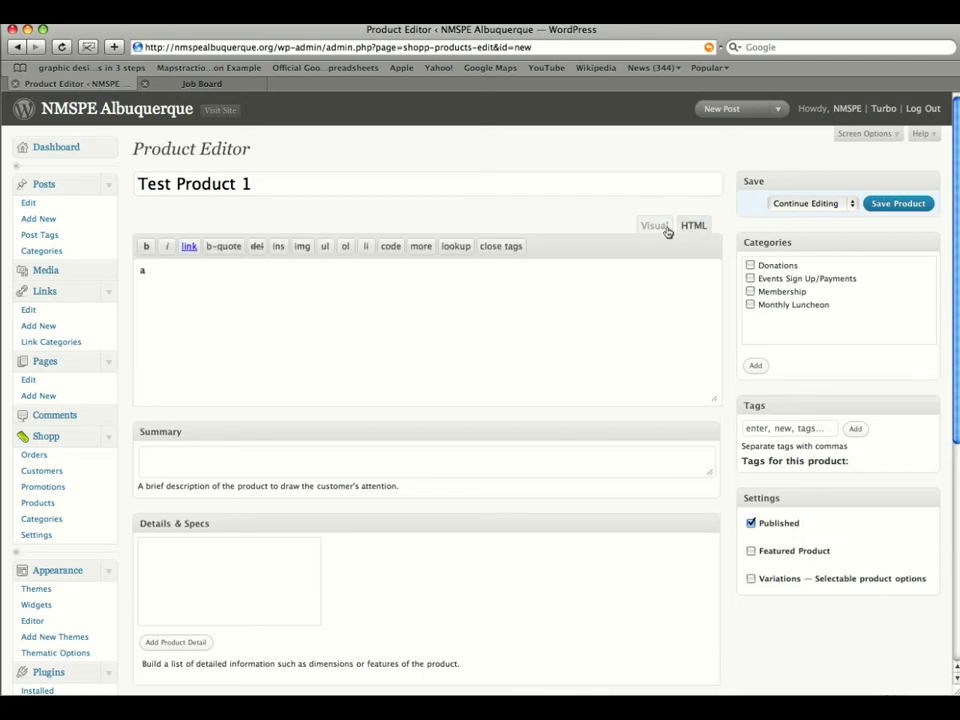
left_click(662, 226)
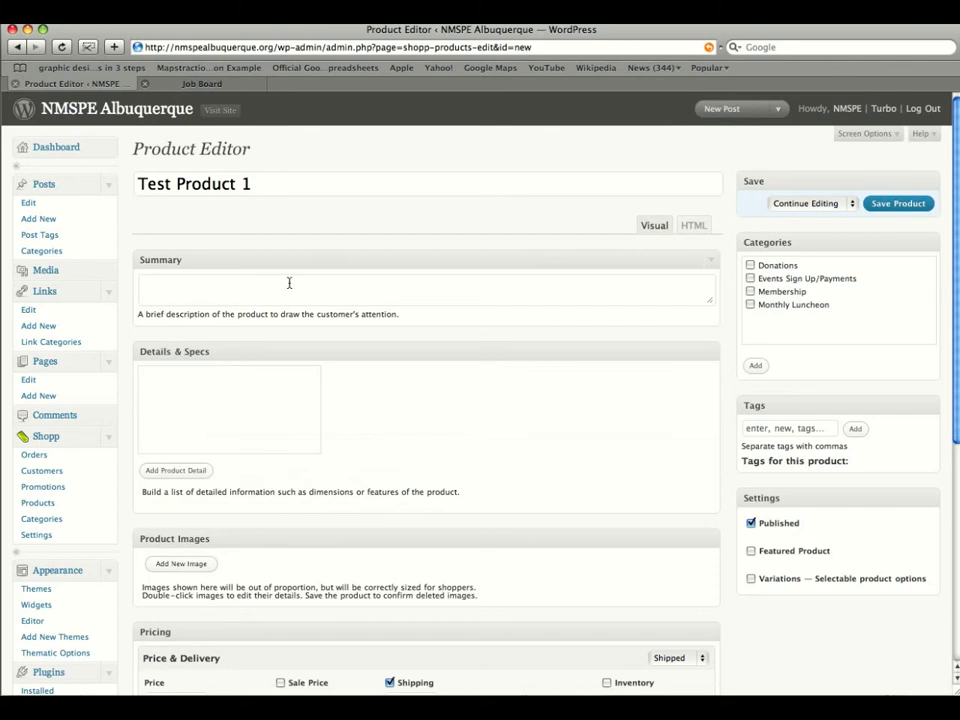
Fill in the product summary with "Summary of the product".
left_click(347, 291)
type("Summary of the ")
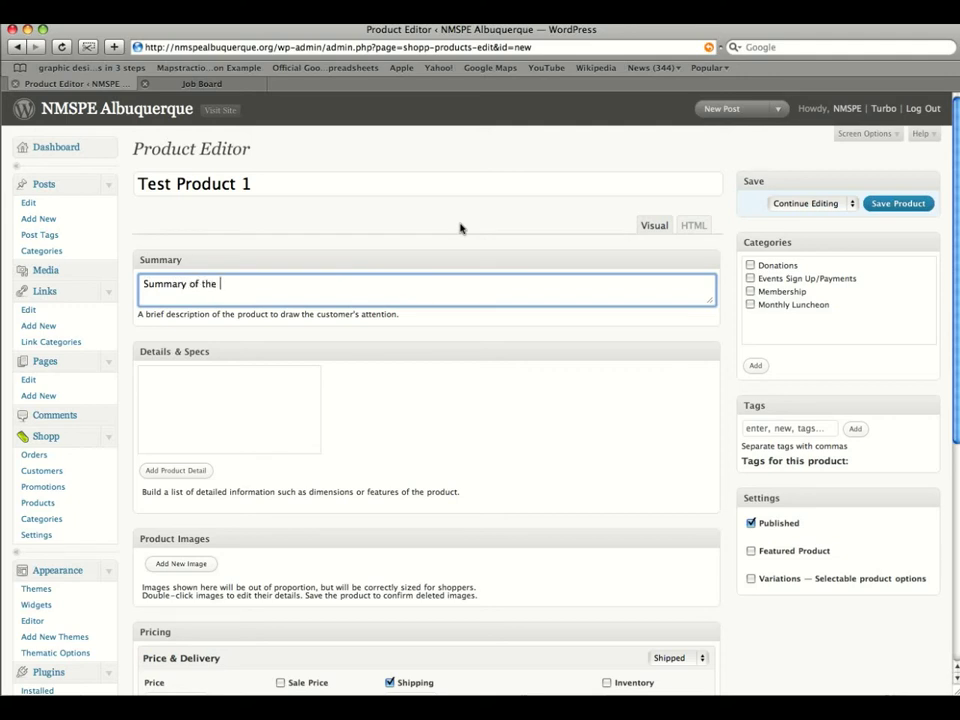
type("product")
Add one product detail under Details & Specs with the content "Detail Here!".
left_click(194, 383)
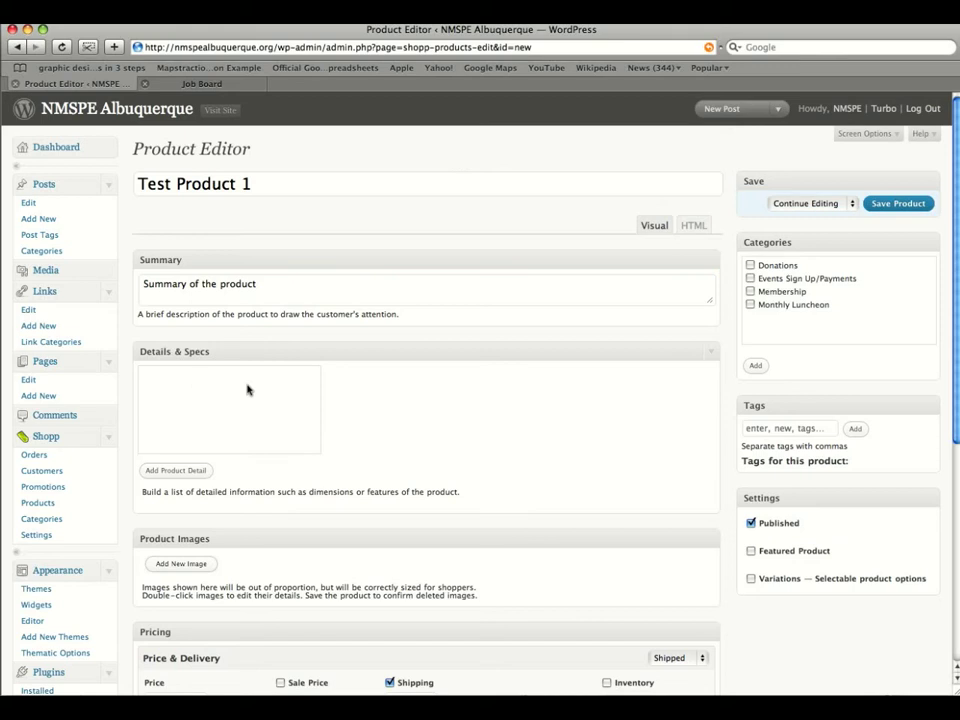
left_click(176, 471)
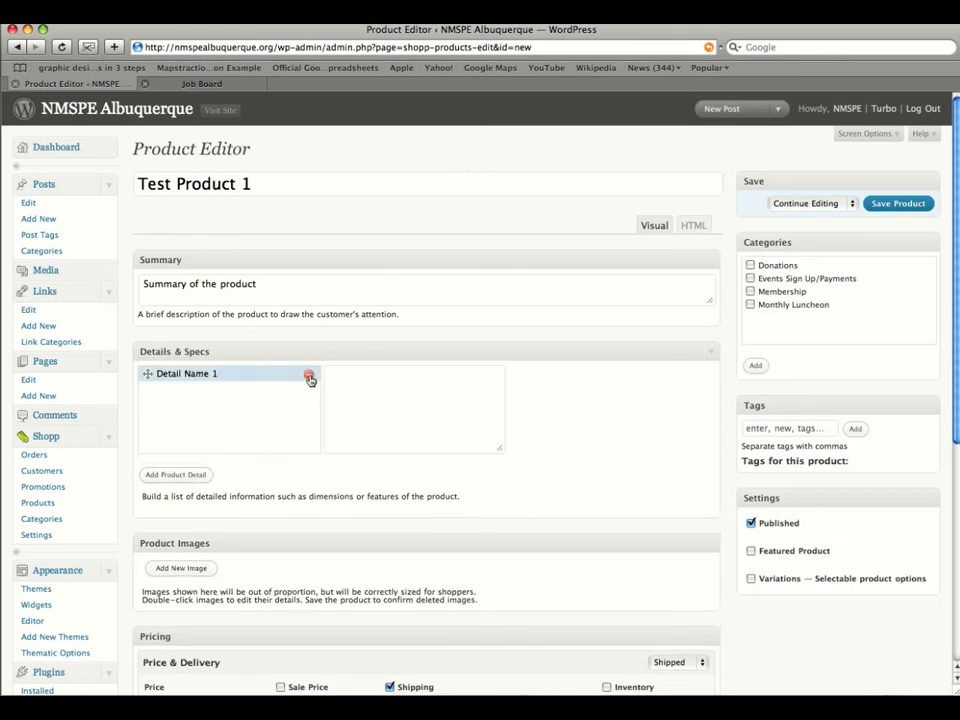
left_click(309, 378)
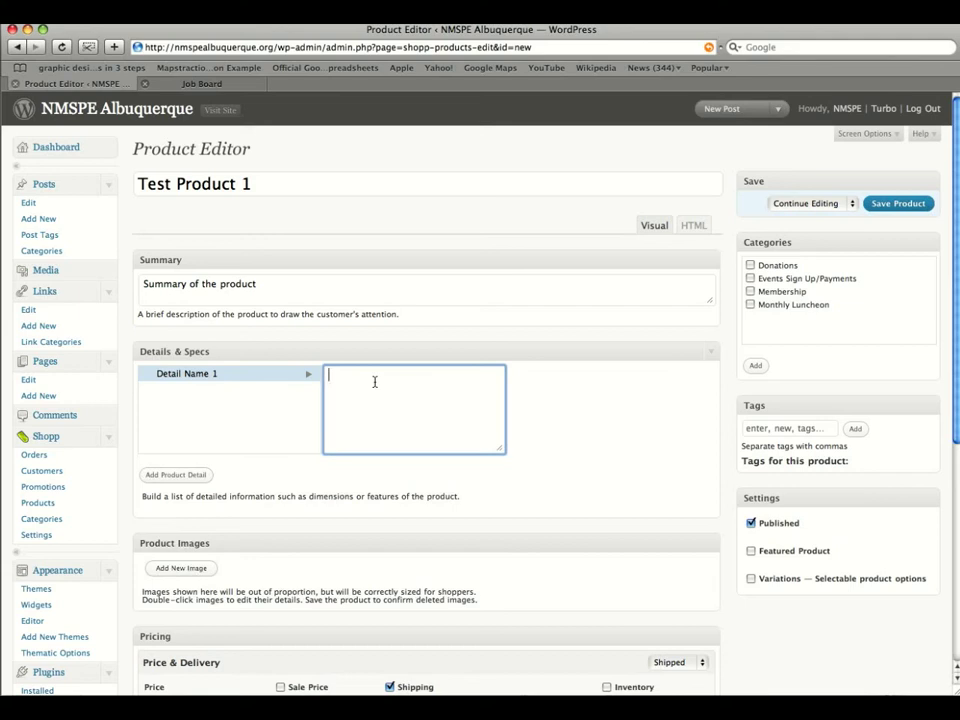
type("Deat")
key("BackSpace")
type("tail Here!")
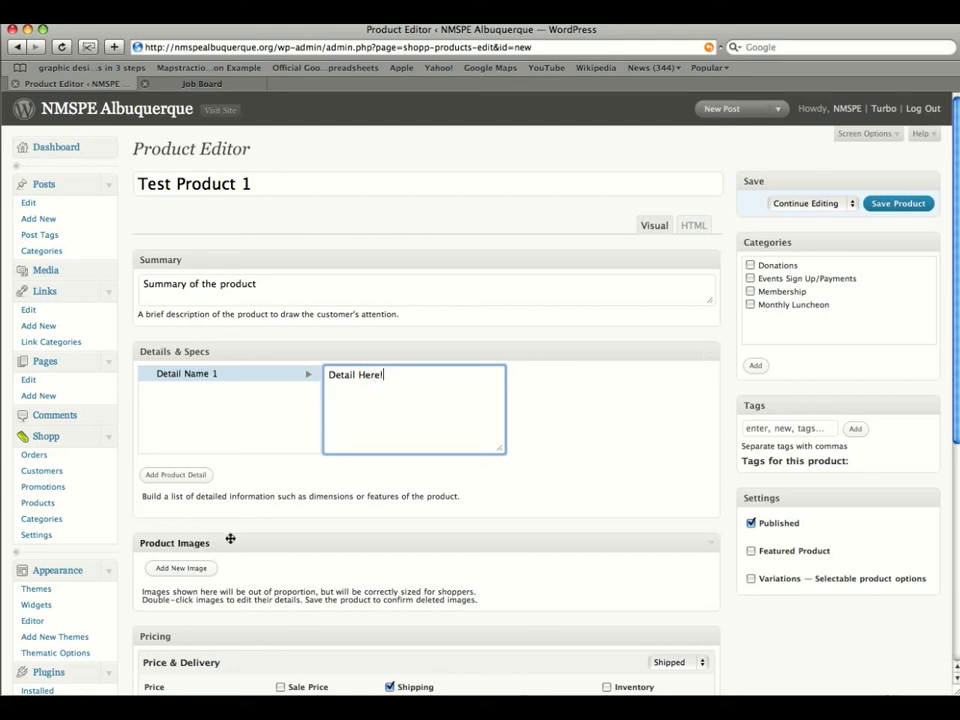
Upload ad.jpg from the Downloads folder as the first product image.
scroll(568, 401, "down", 5)
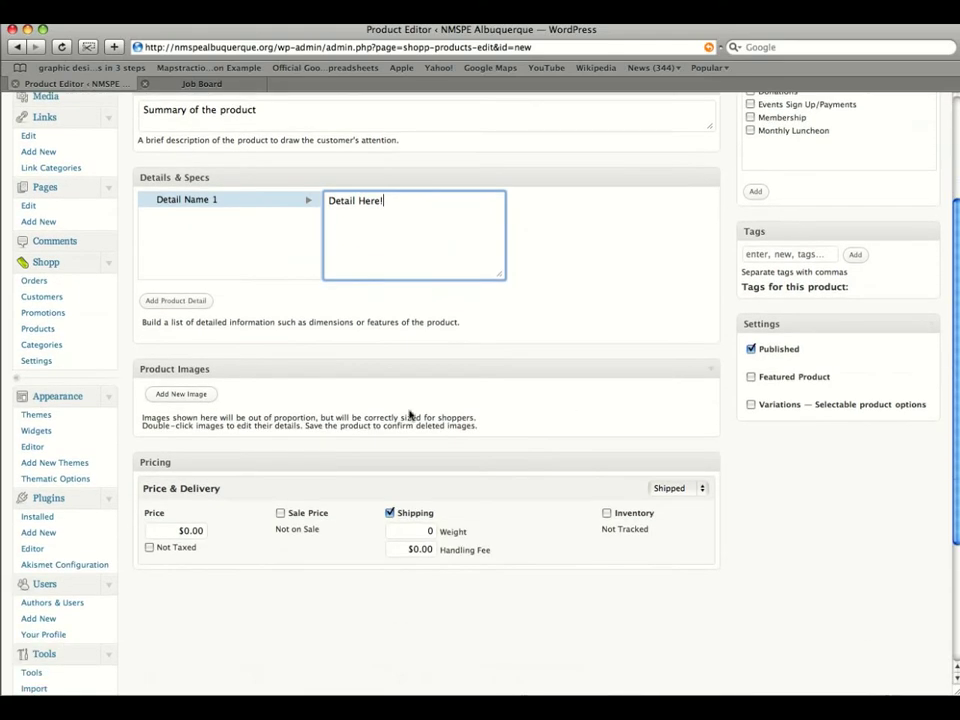
left_click(181, 394)
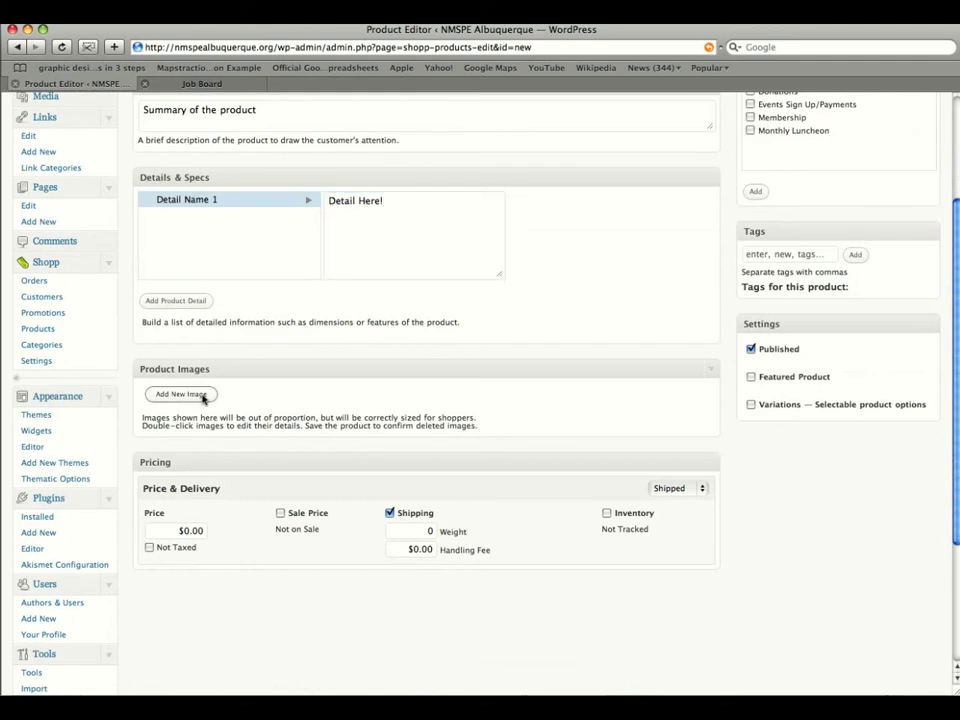
left_click(322, 170)
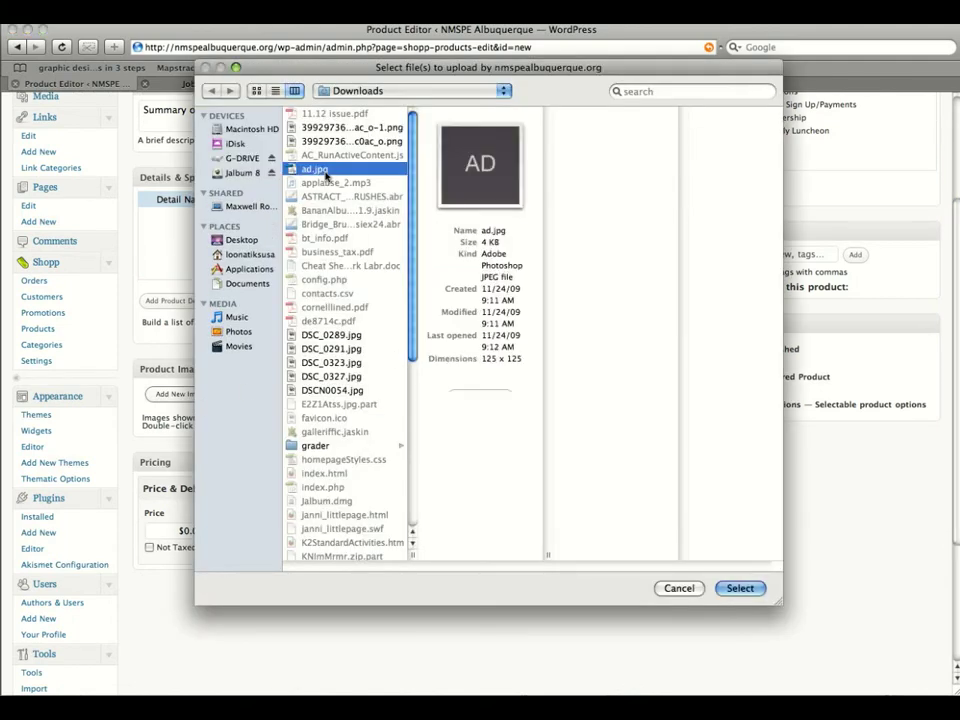
left_click(740, 588)
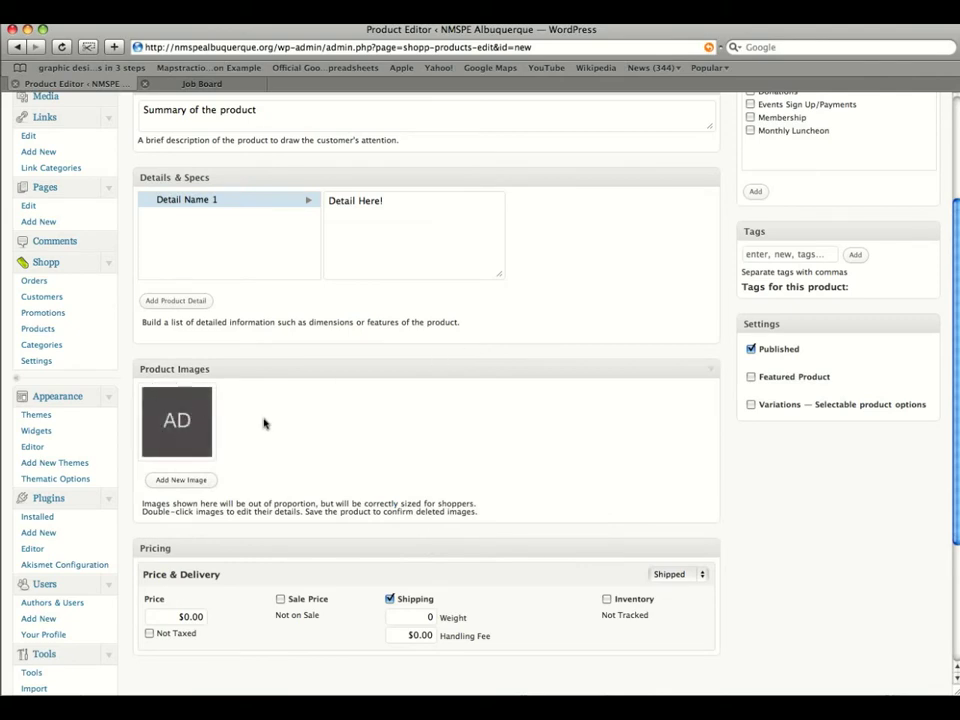
mouse_move(175, 433)
left_click(183, 480)
left_click(333, 336)
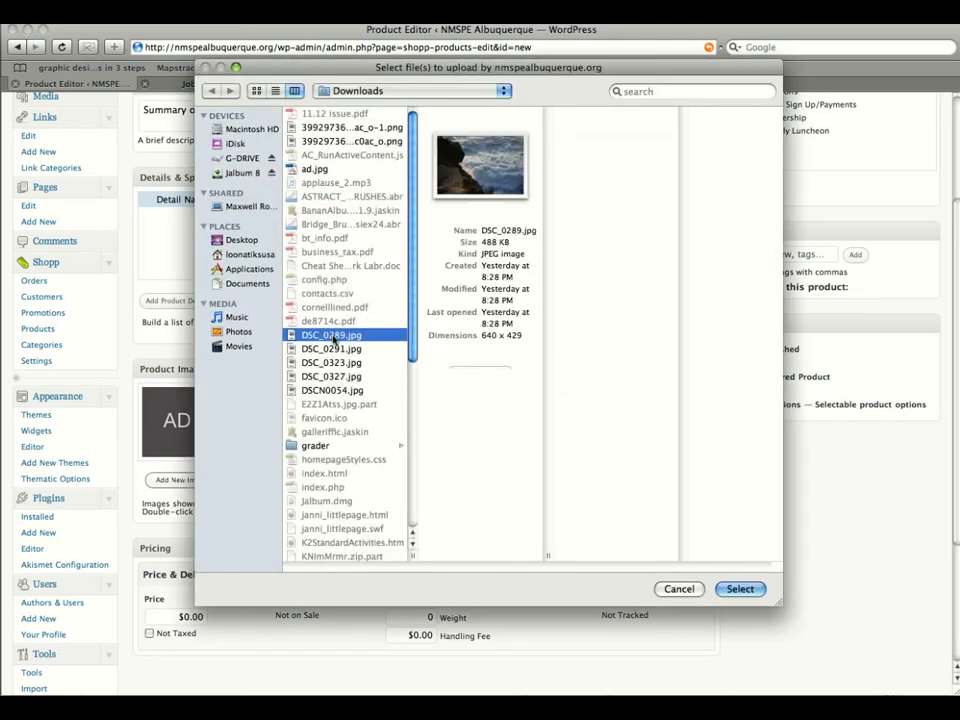
left_click(325, 141)
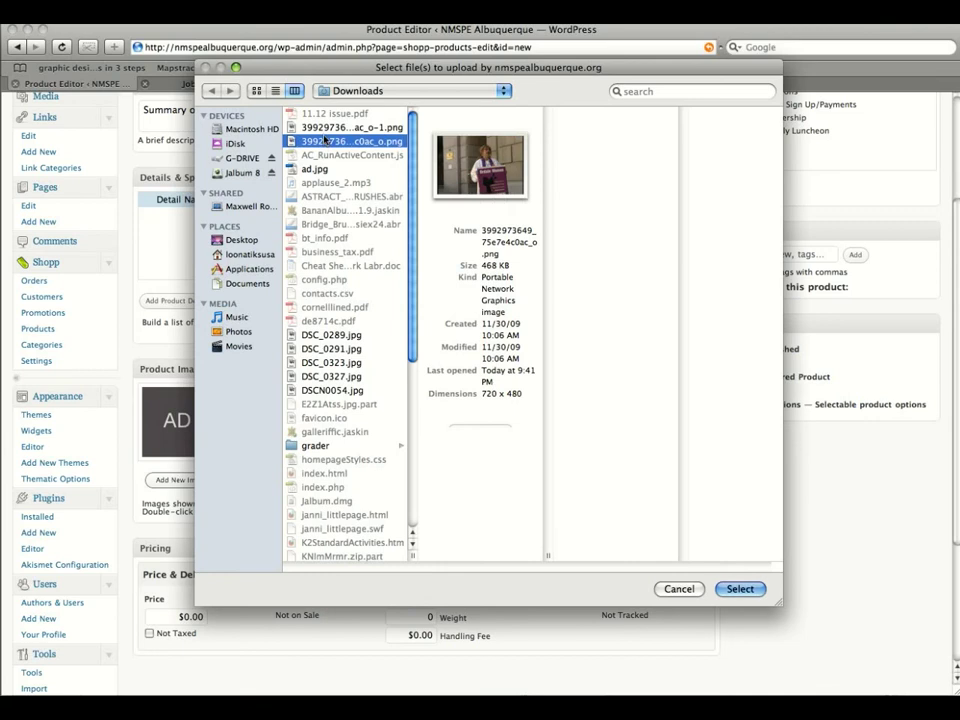
left_click(323, 129)
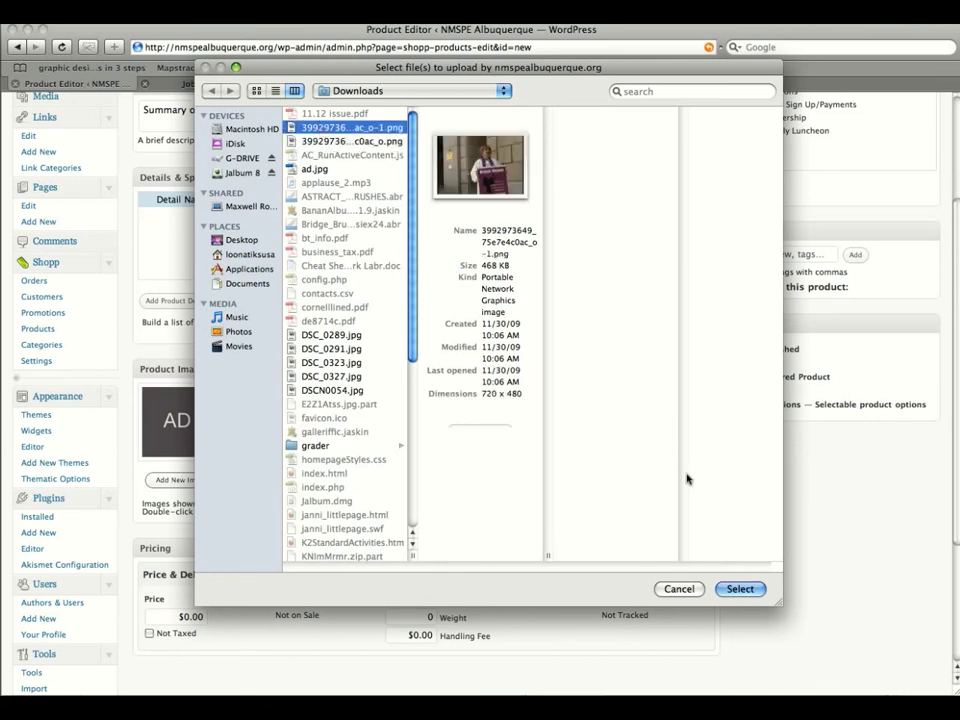
left_click(741, 588)
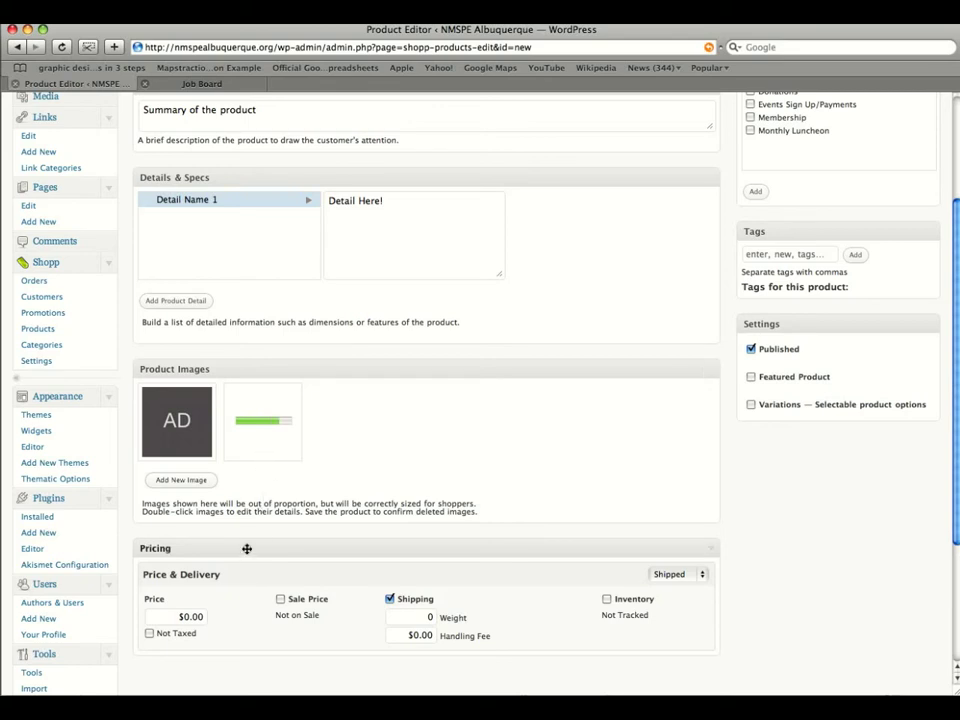
Set the product's price to $20.00, and turn inventory tracking on and back off.
left_click(176, 617)
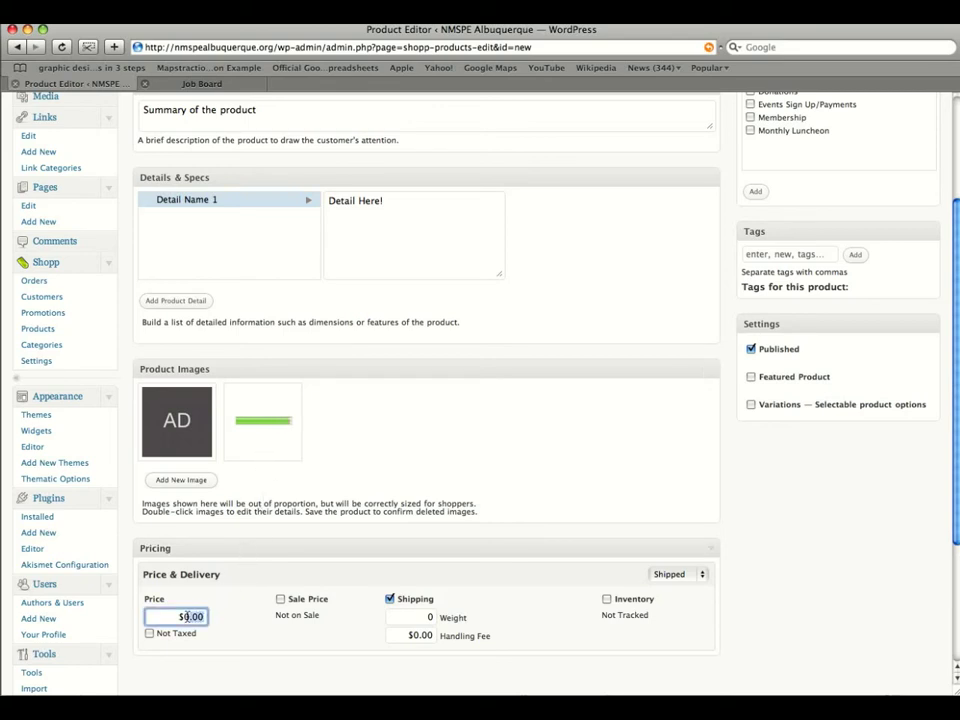
type("0")
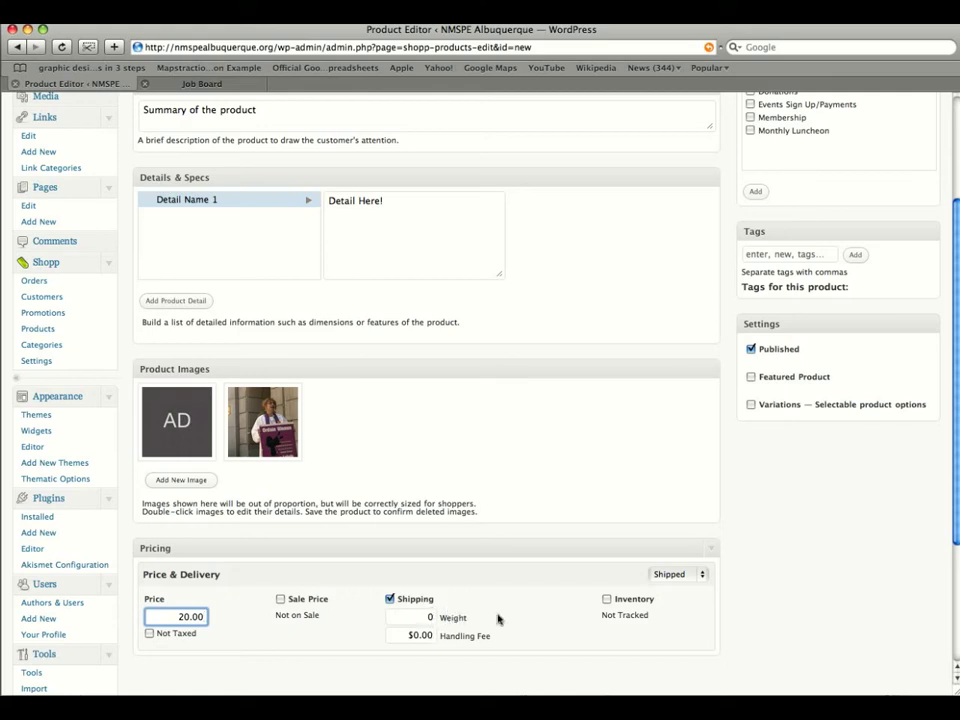
left_click(610, 600)
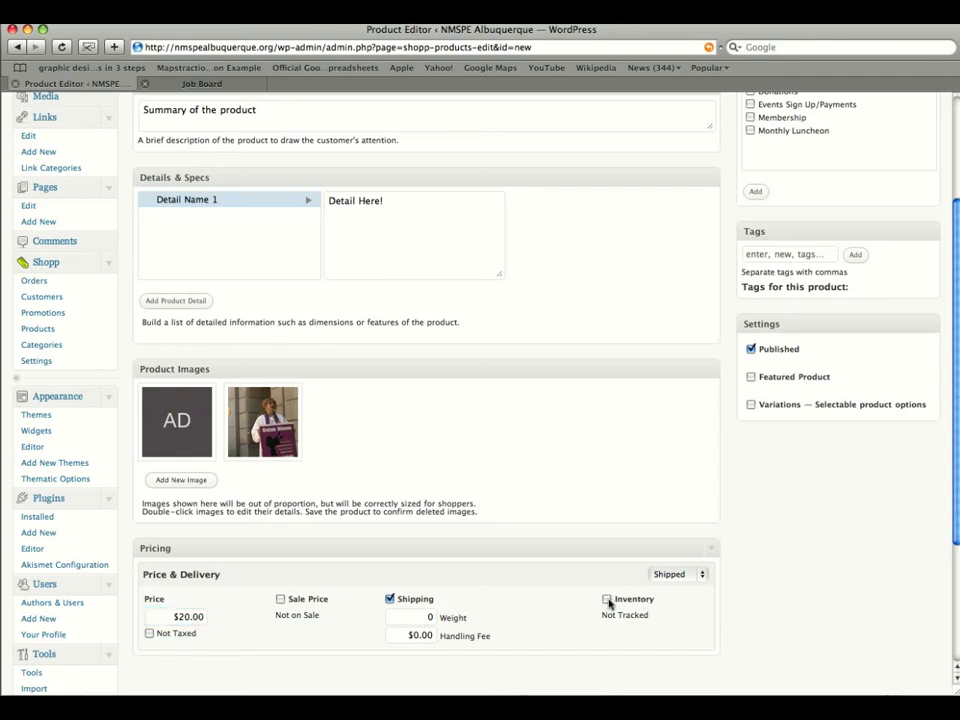
left_click(608, 600)
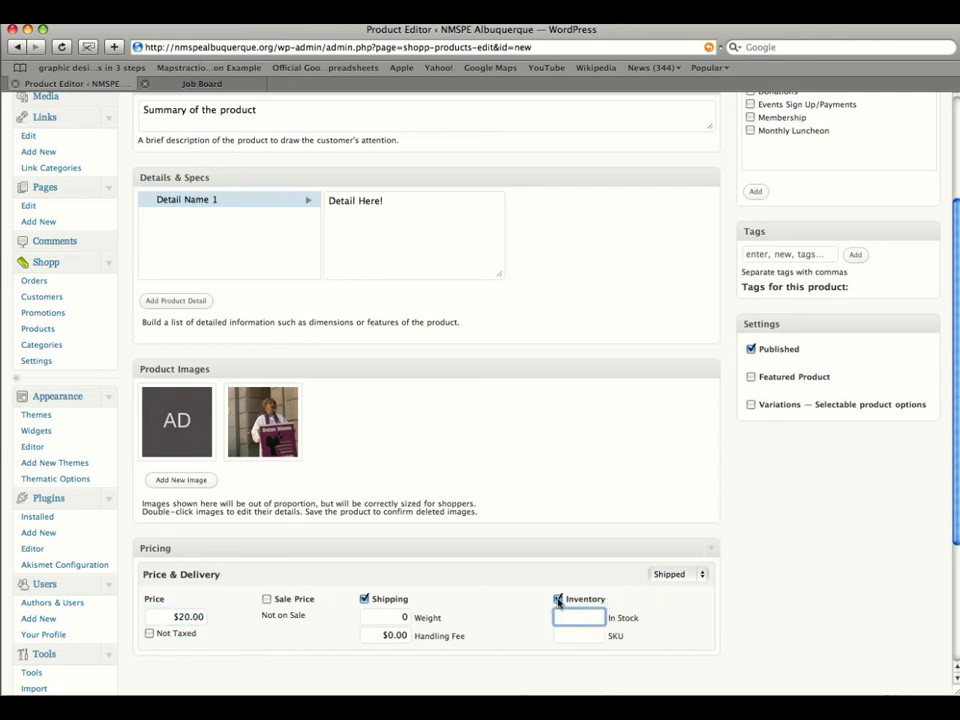
left_click(558, 600)
Change the price type to Donation, accepting variable amounts and requiring the amount as a minimum.
left_click(703, 576)
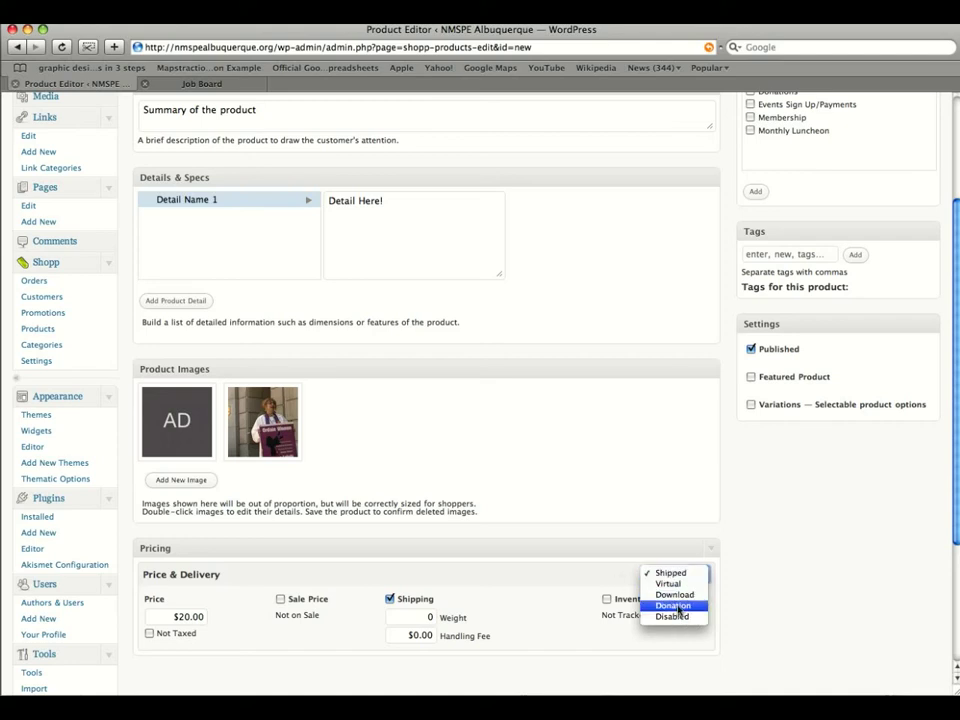
left_click(674, 606)
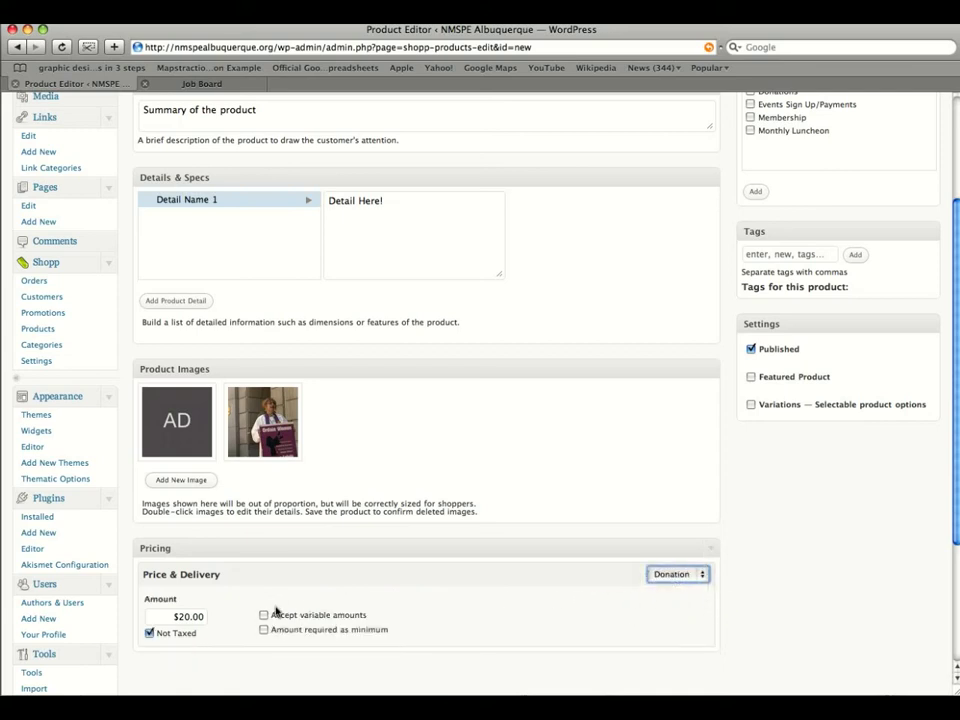
left_click(264, 616)
left_click(264, 616)
Enter "donations" as a product tag and submit the form to save the product.
scroll(722, 493, "up", 3)
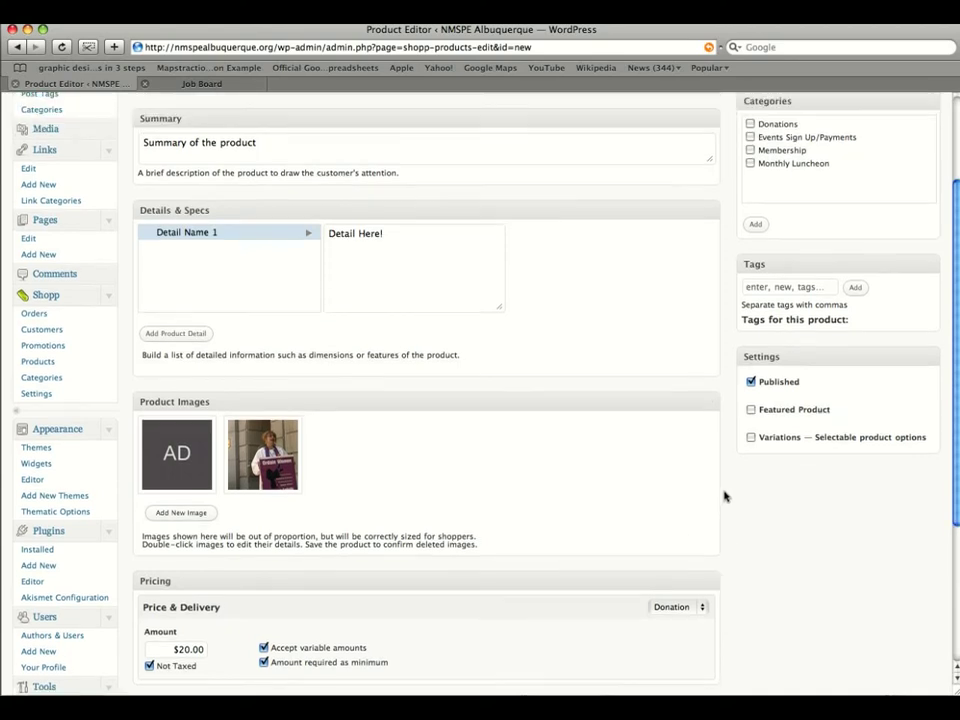
scroll(725, 495, "up", 2)
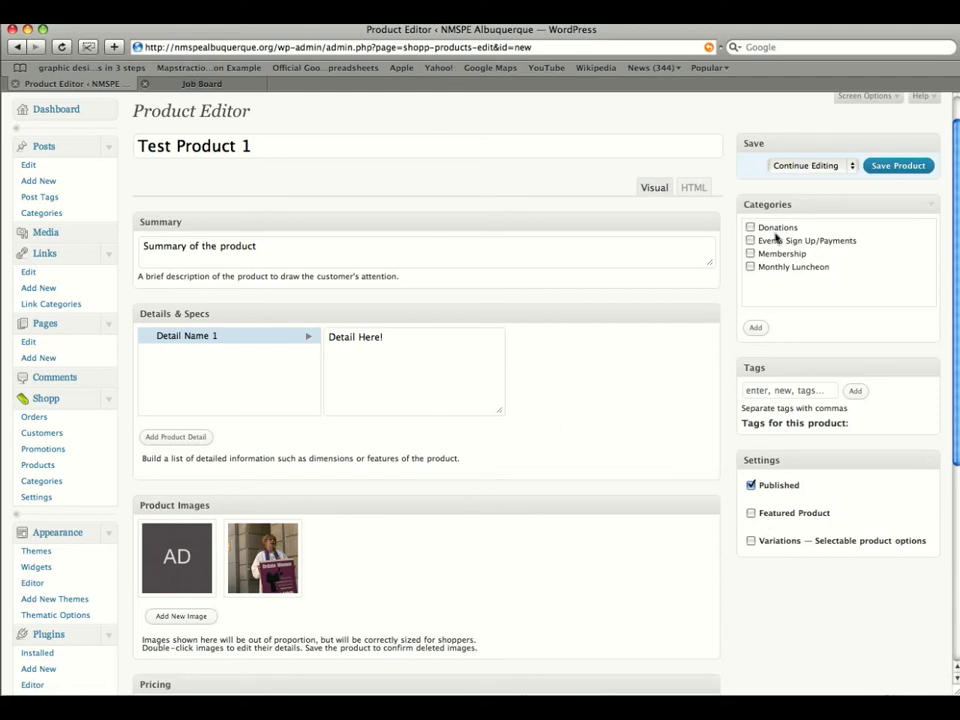
scroll(772, 238, "up", 1)
left_click(785, 426)
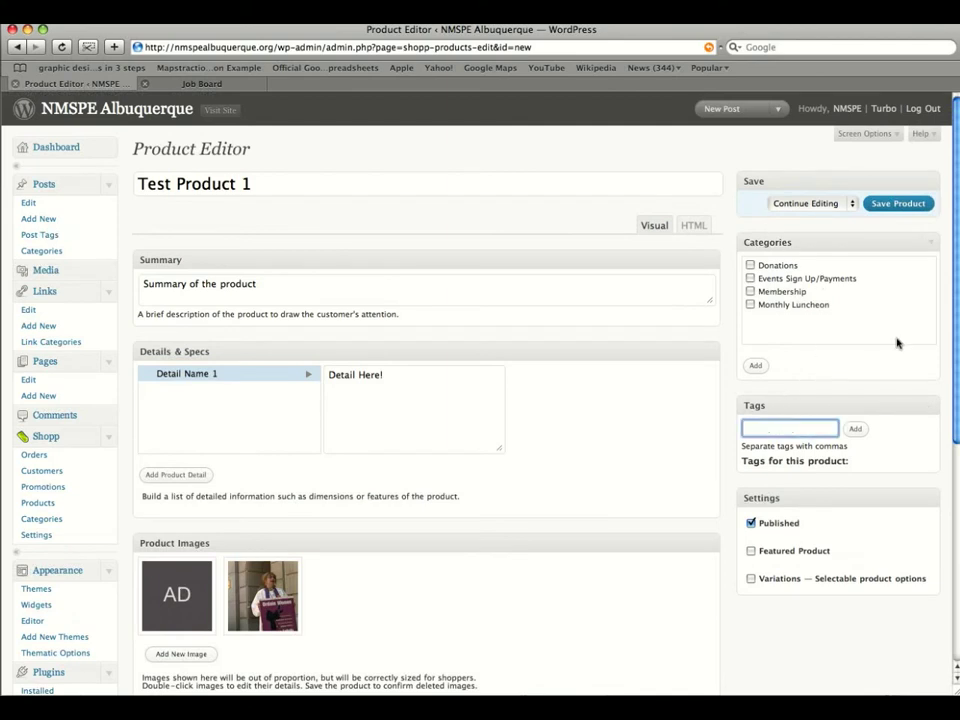
type("donations")
key("Return")
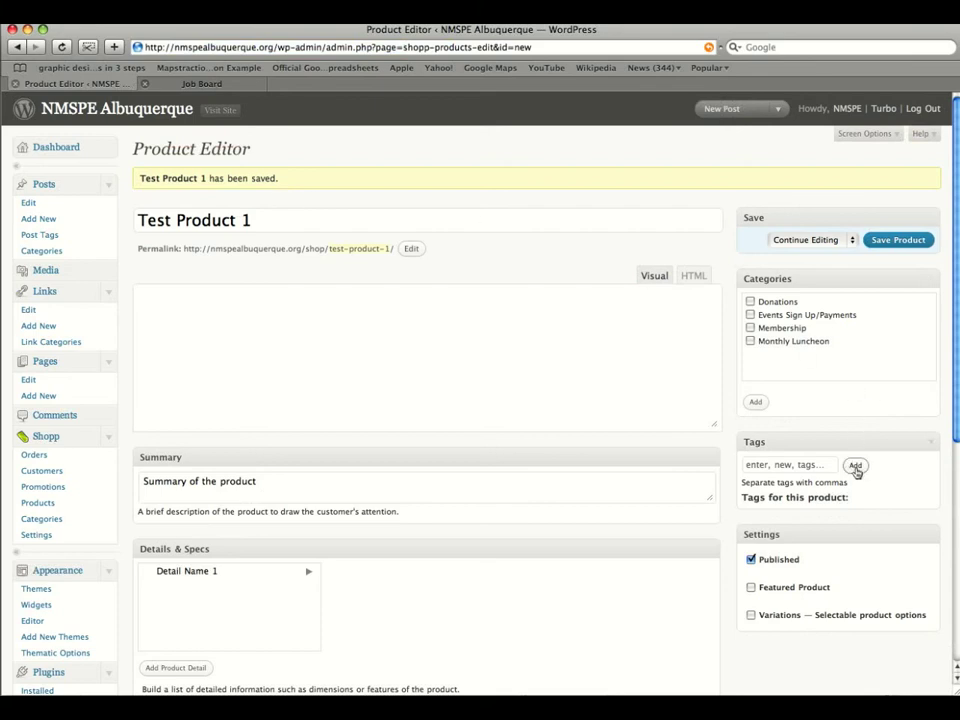
Add the tag "donation" to the saved product.
left_click(820, 466)
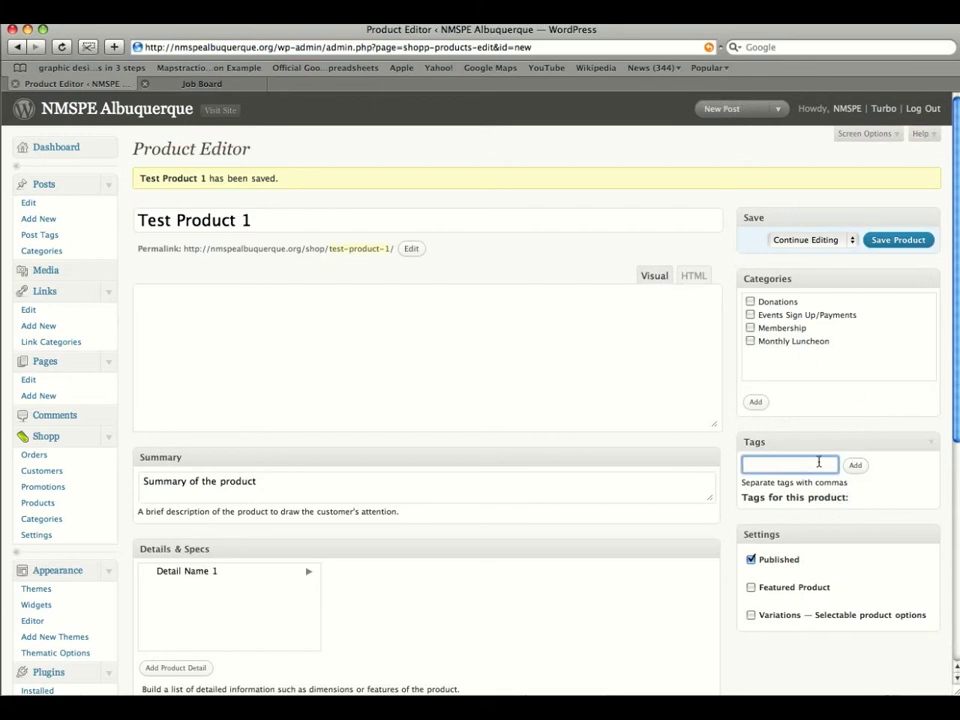
type("donation")
left_click(808, 461)
type("dona")
left_click(855, 466)
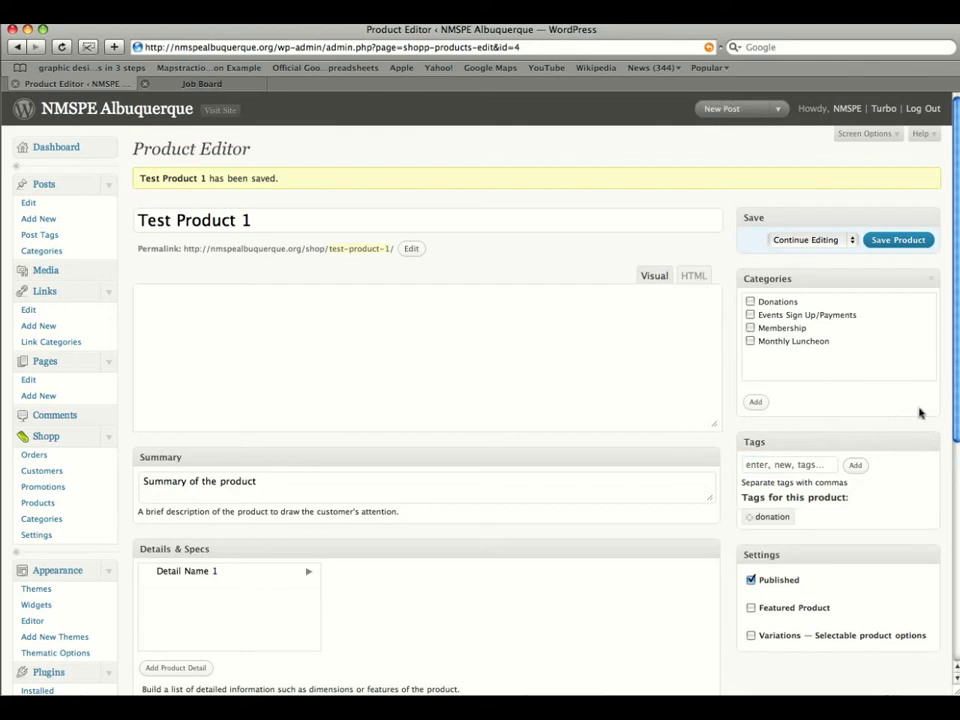
Add the tag "tag" to Test Product 1 and assign the product to the Donations category.
left_click(804, 465)
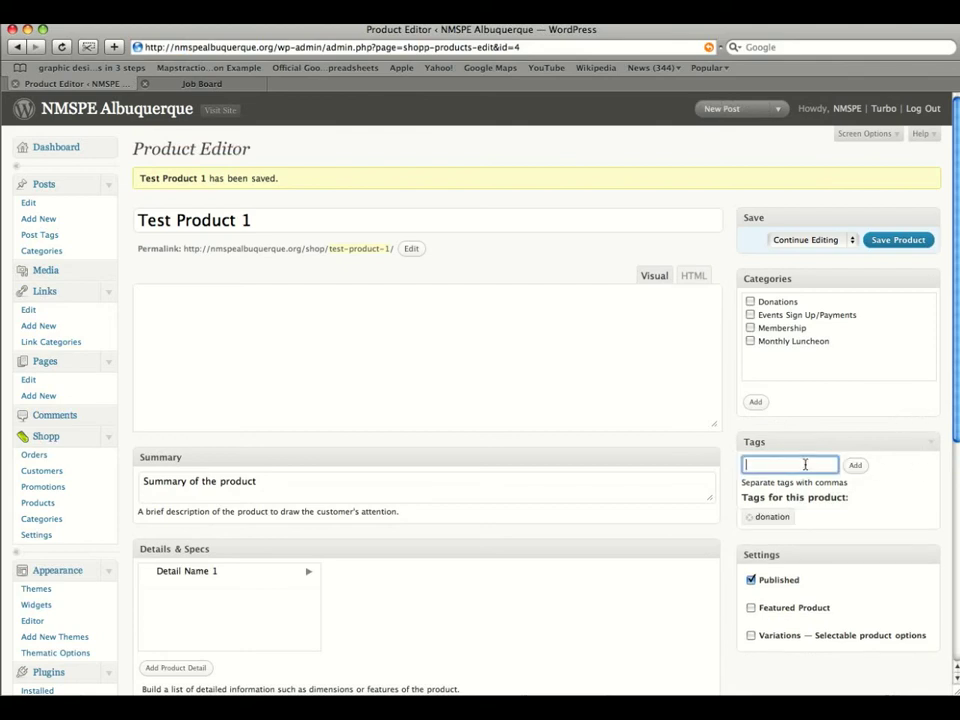
type("tag")
left_click(855, 465)
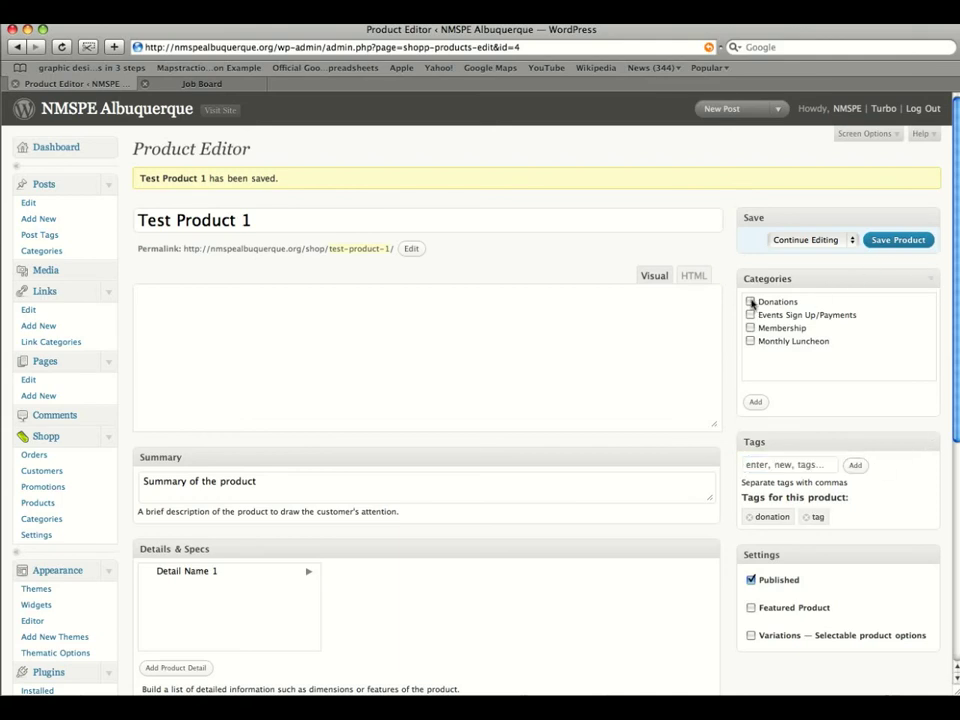
left_click(751, 301)
Save Test Product 1 with New Product as the follow-up action.
left_click(853, 241)
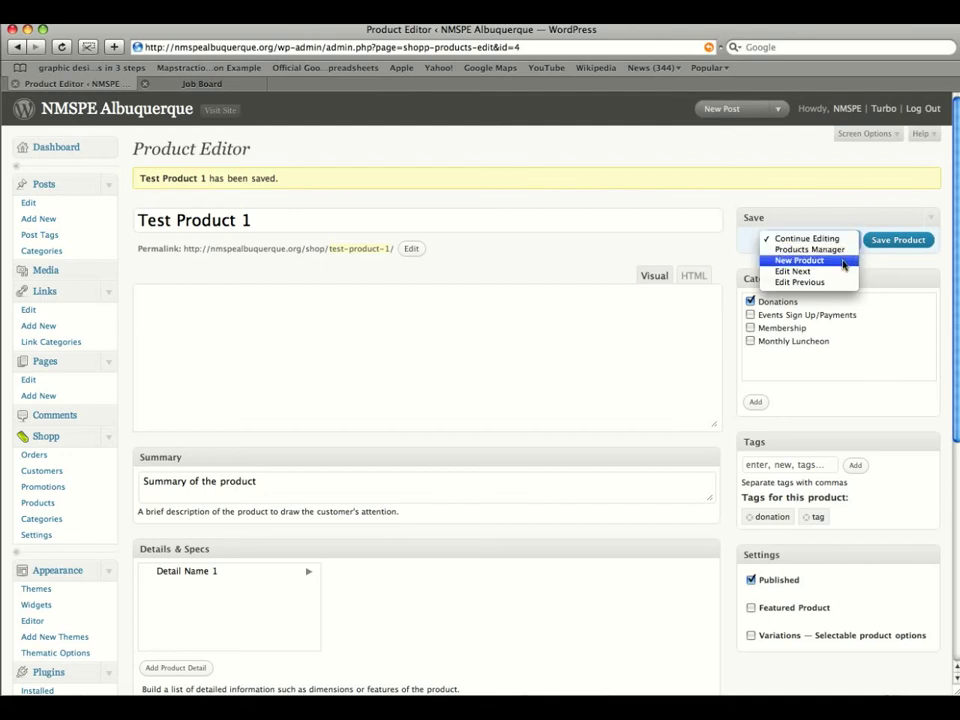
left_click(843, 261)
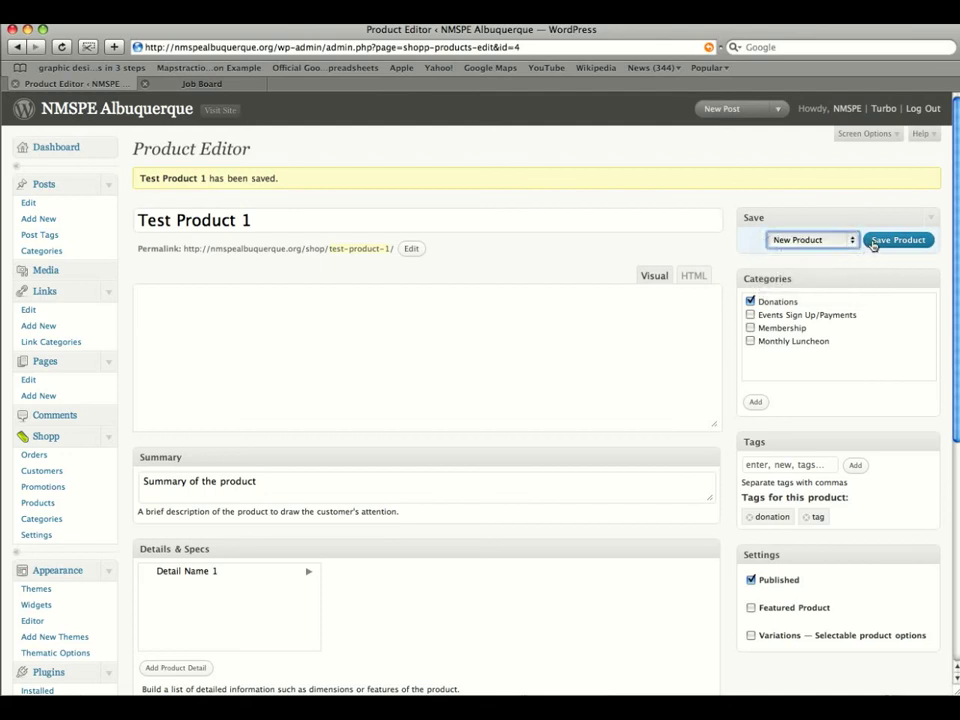
left_click(853, 241)
left_click(806, 216)
left_click_drag(957, 312, 953, 535)
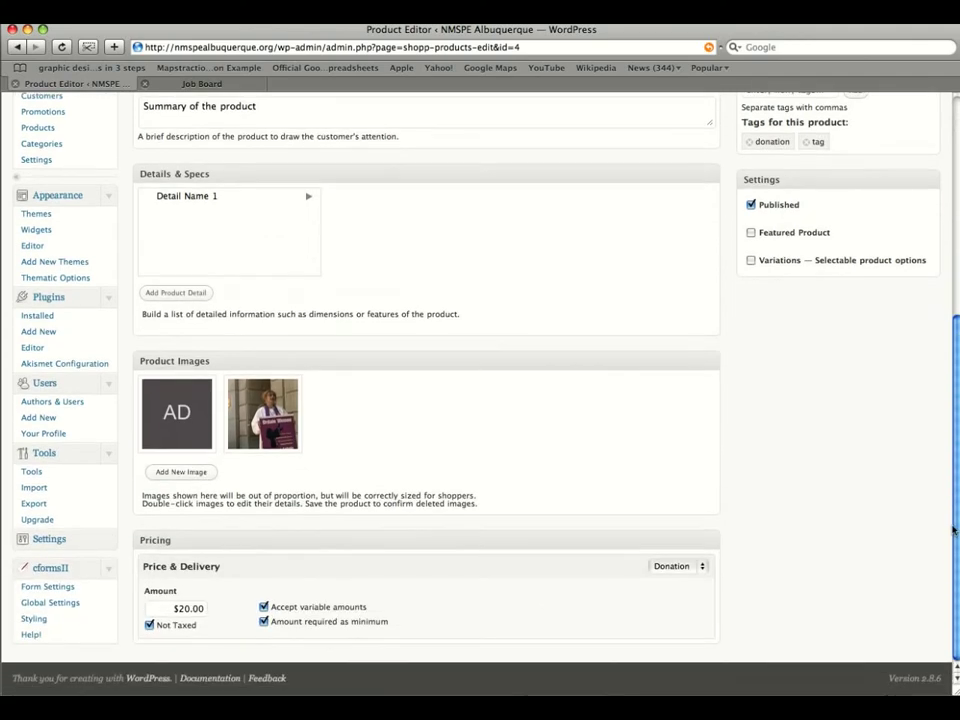
scroll(953, 535, "up", 5)
left_click(905, 240)
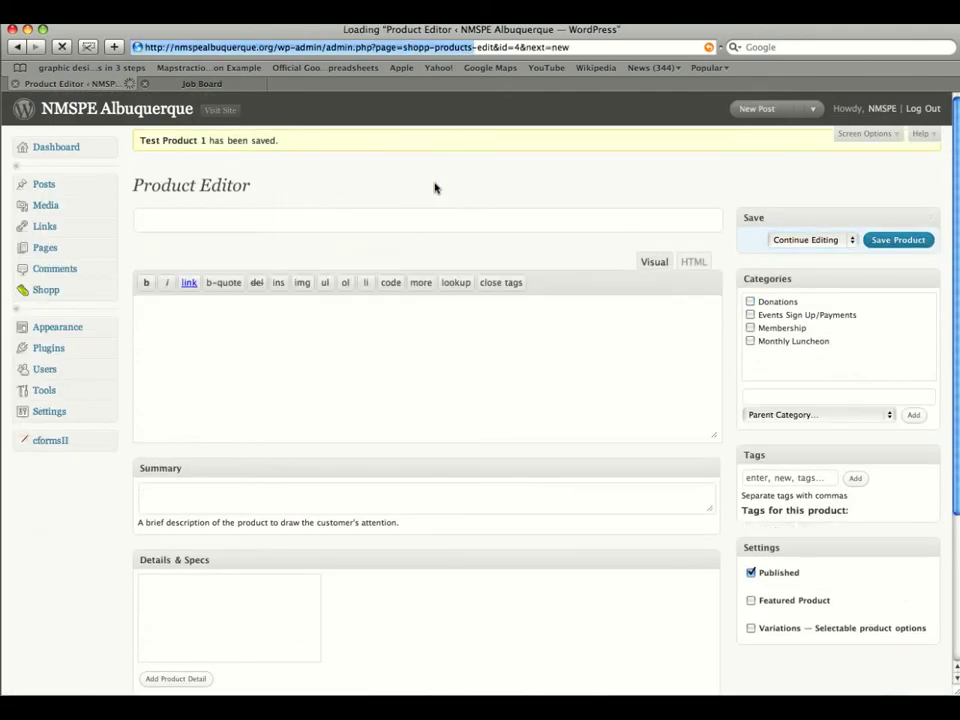
Switch to the public site and look over the products on the Pay Station page.
left_click(199, 84)
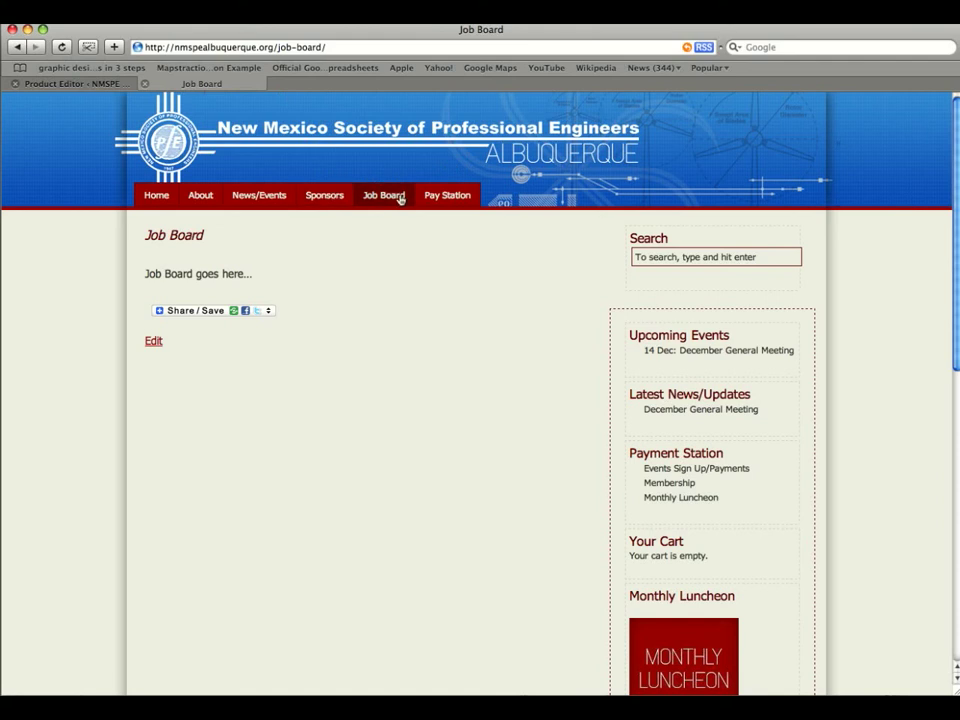
left_click(445, 196)
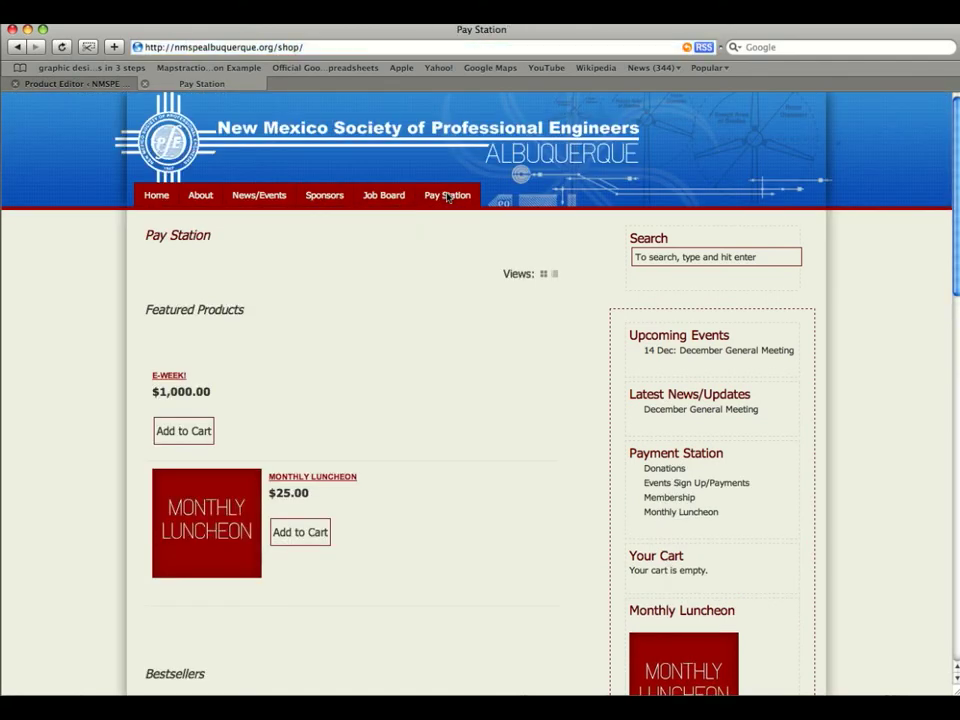
left_click_drag(957, 224, 955, 130)
Reopen Test Product 1 in the store administration, mark it as a featured product and save it.
left_click(80, 84)
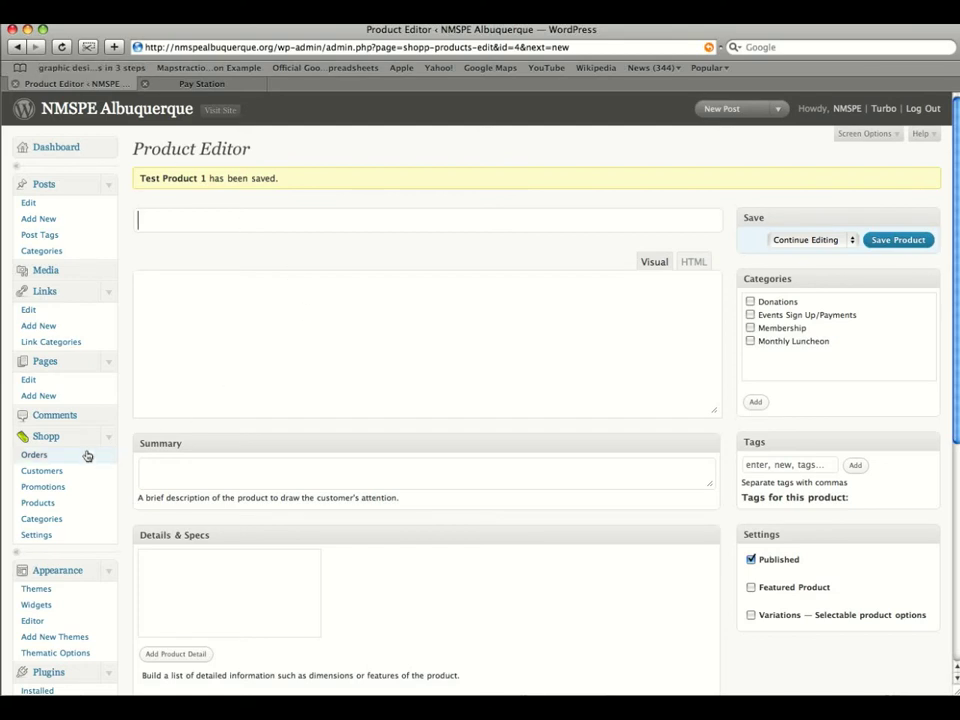
left_click(52, 505)
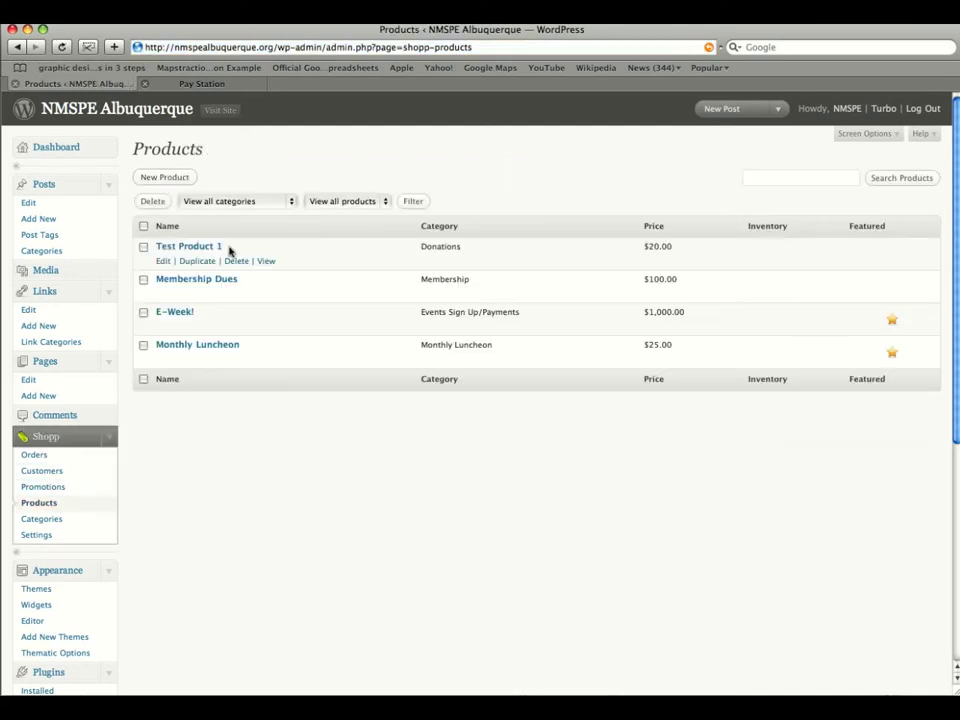
left_click(162, 261)
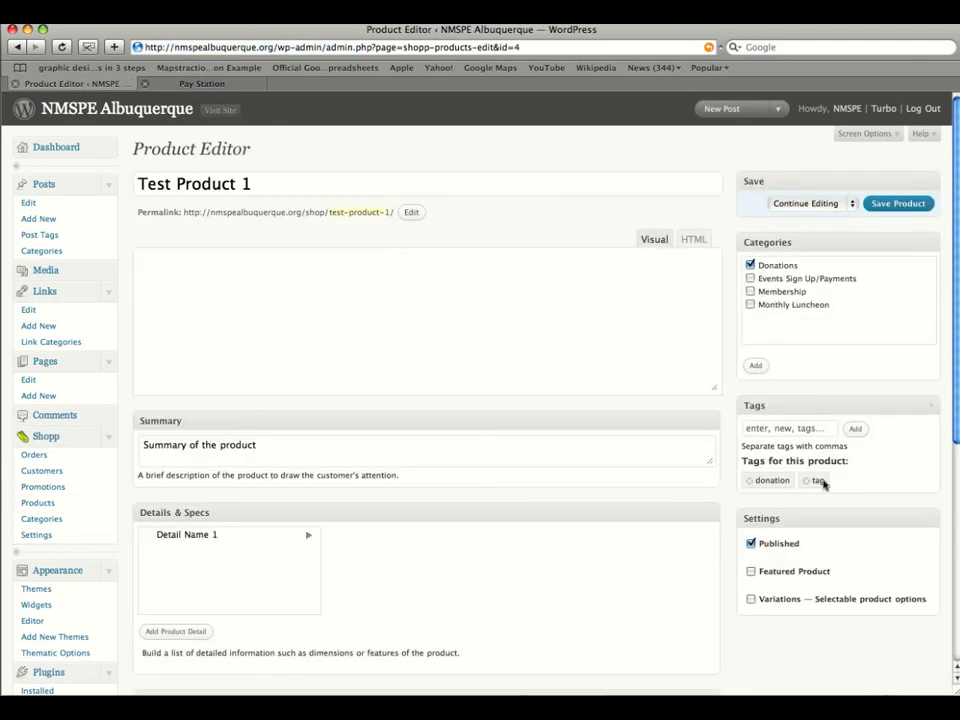
left_click(751, 572)
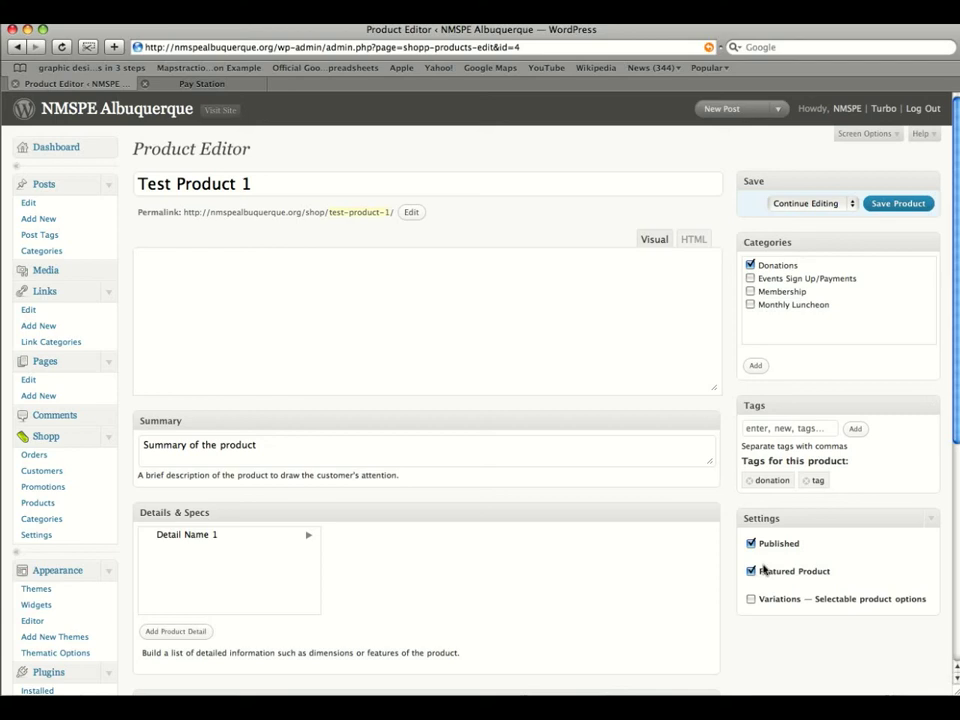
left_click(892, 208)
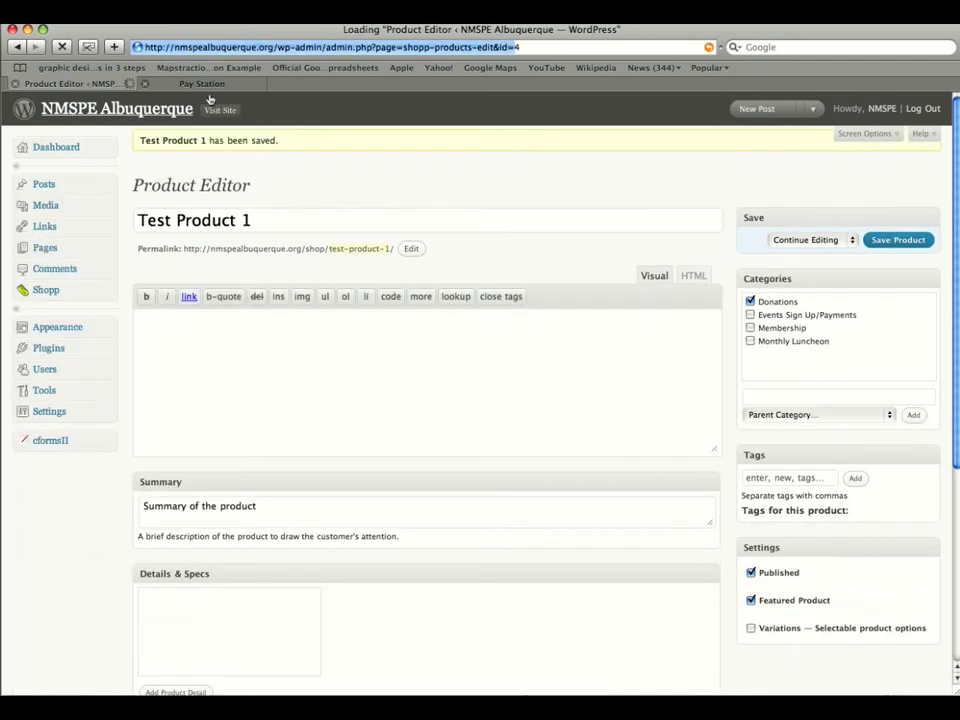
Reload the public Pay Station page and open Test Product 1 from its product listings.
left_click(165, 83)
left_click(61, 47)
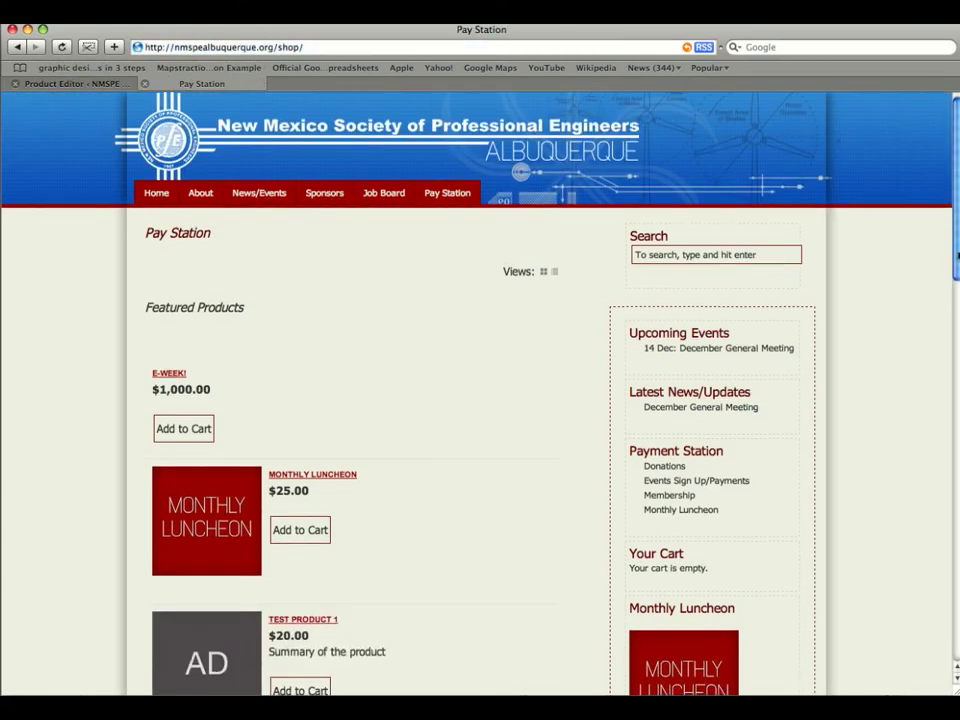
scroll(957, 392, "down", 10)
left_click_drag(957, 392, 921, 300)
left_click(291, 606)
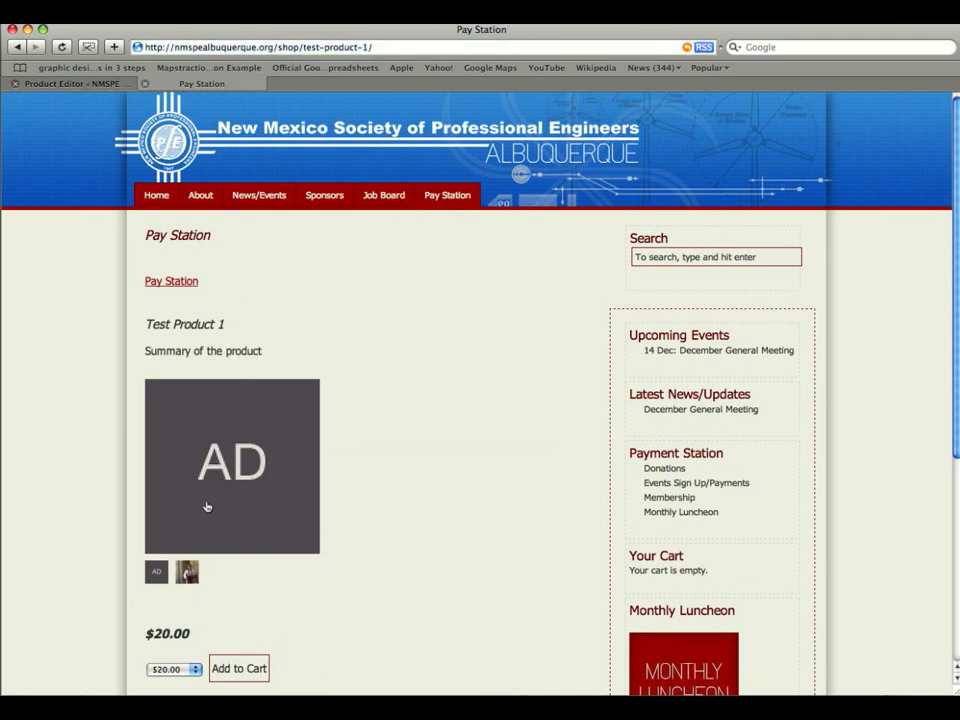
View the product's second image at full size and close the enlarged view.
left_click(190, 577)
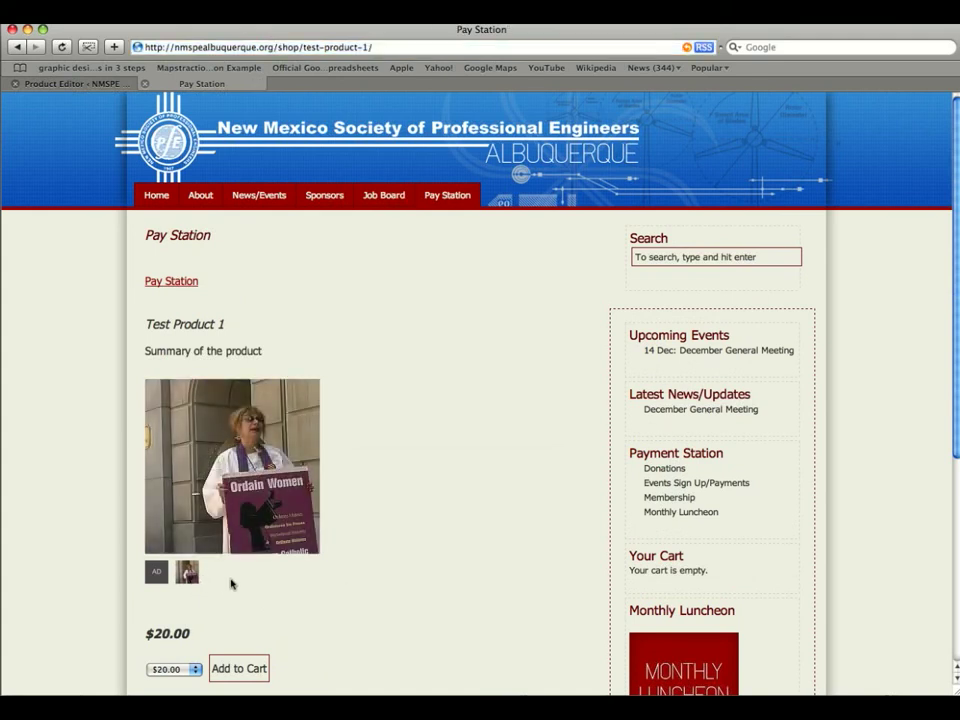
left_click(235, 528)
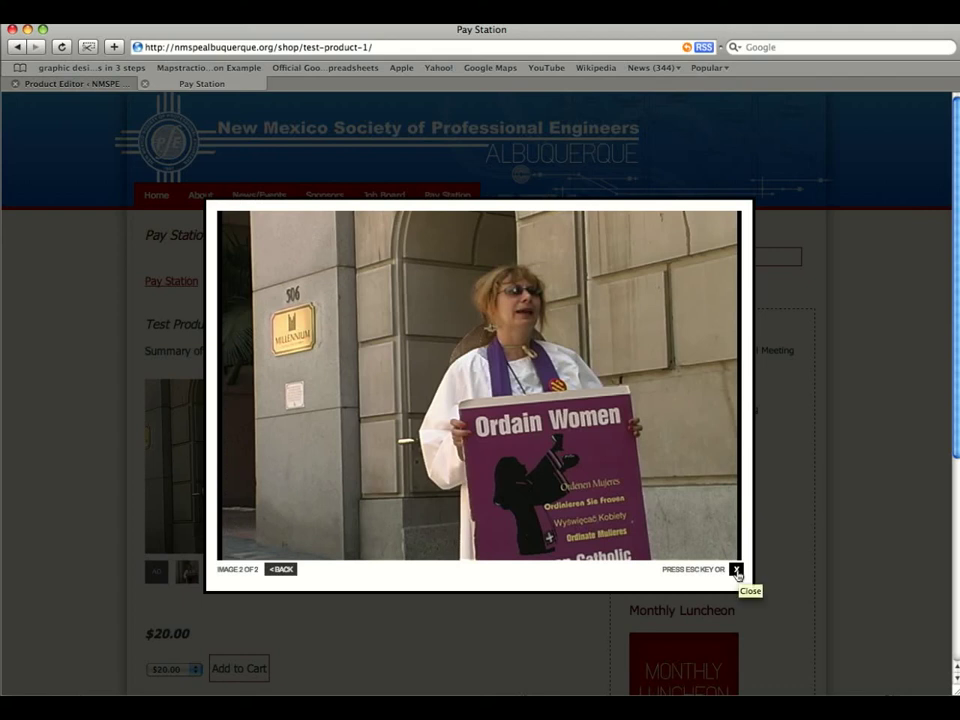
left_click(737, 572)
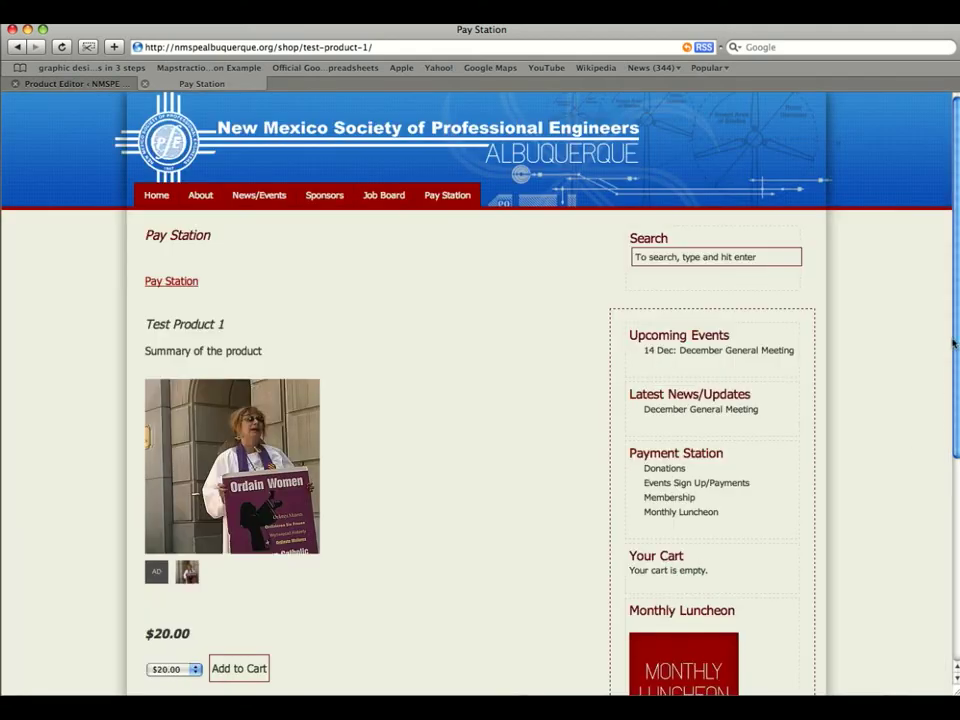
Choose the $100.00 donation amount for Test Product 1 and add it to the cart.
scroll(954, 380, "down", 3)
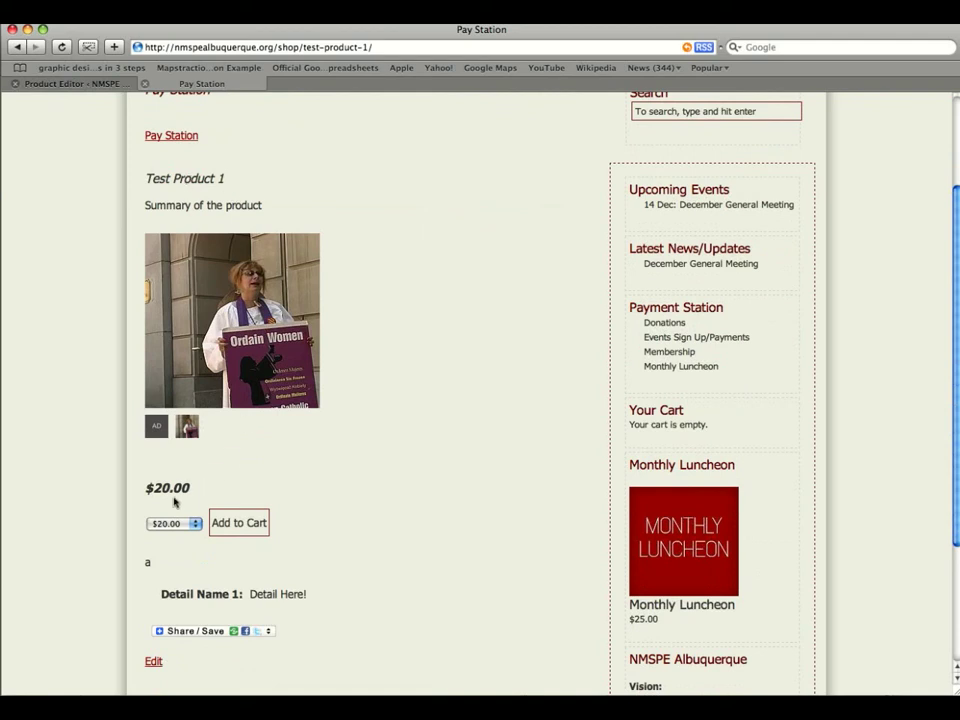
left_click(180, 529)
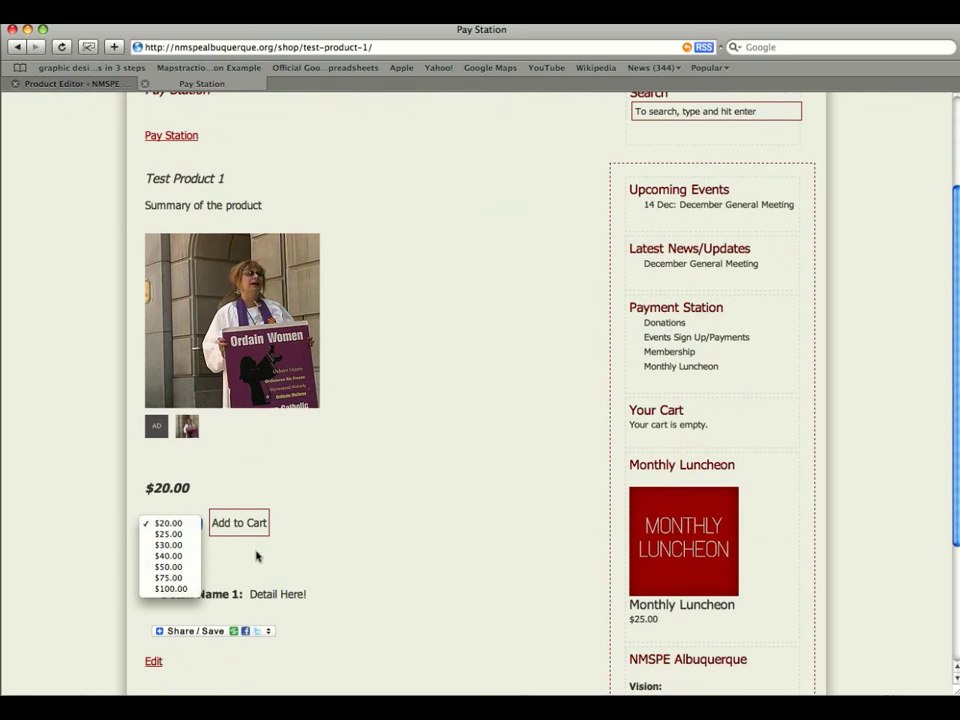
left_click(180, 589)
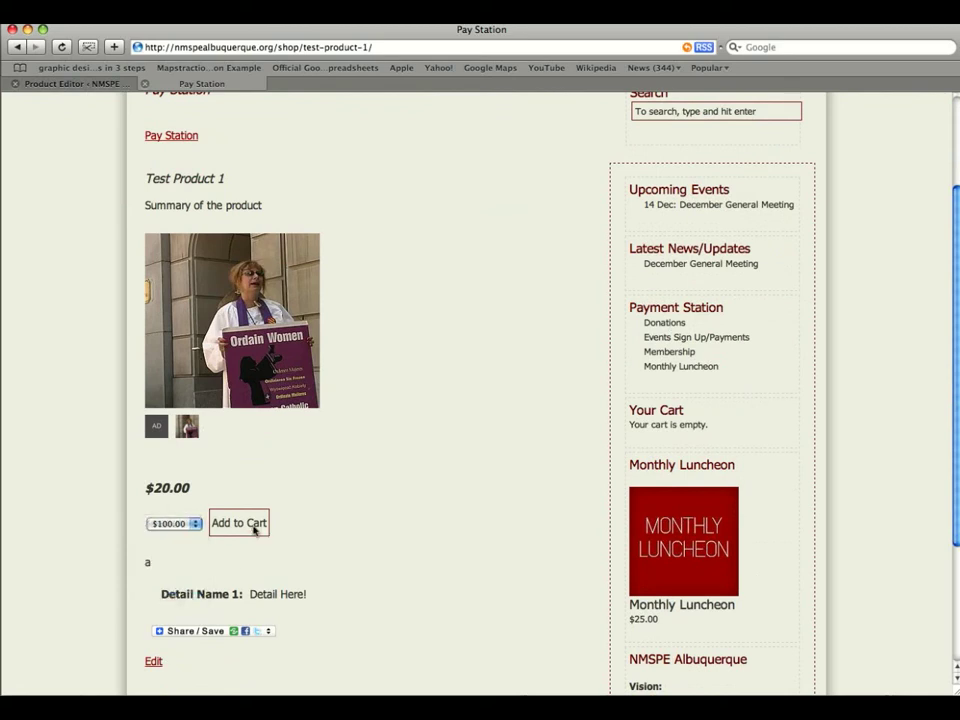
left_click(250, 525)
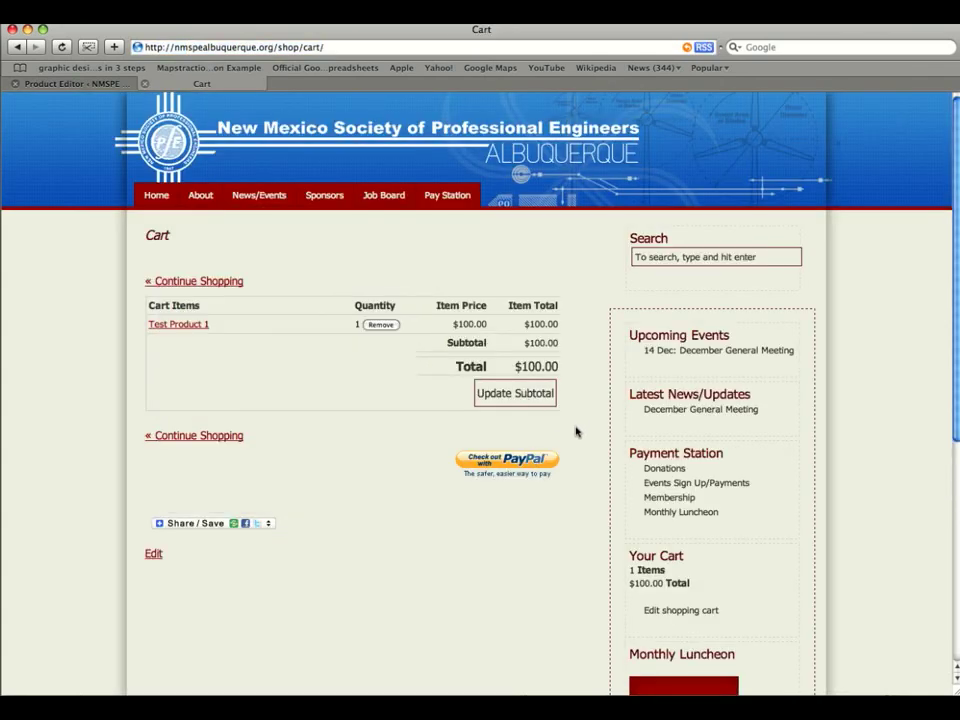
Check the cart through its edit link and return to the shop to continue shopping.
left_click_drag(954, 368, 955, 411)
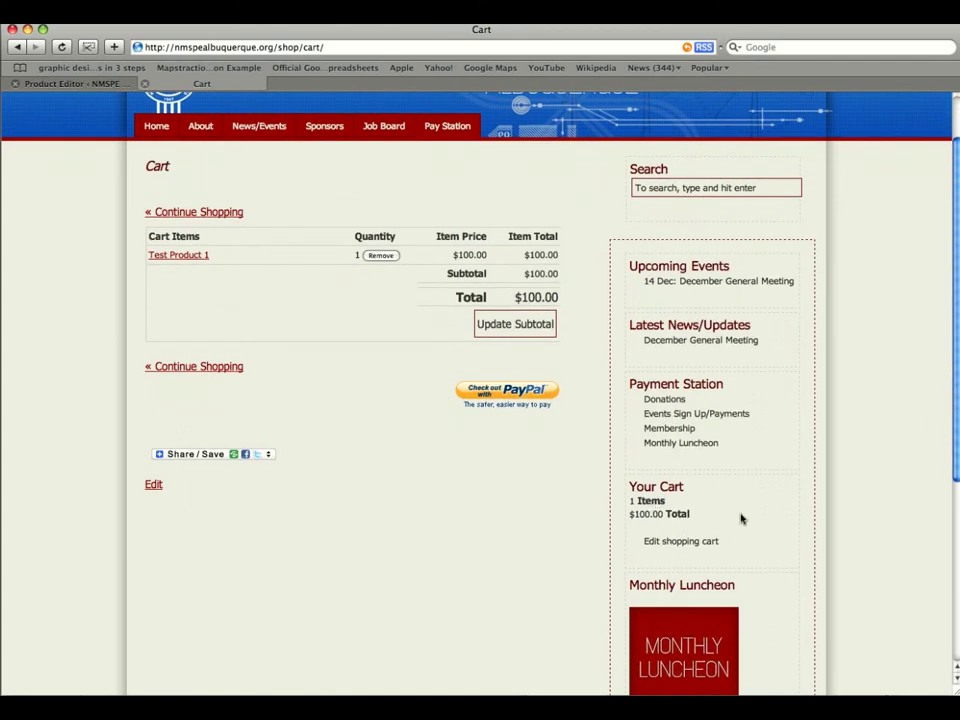
left_click(677, 541)
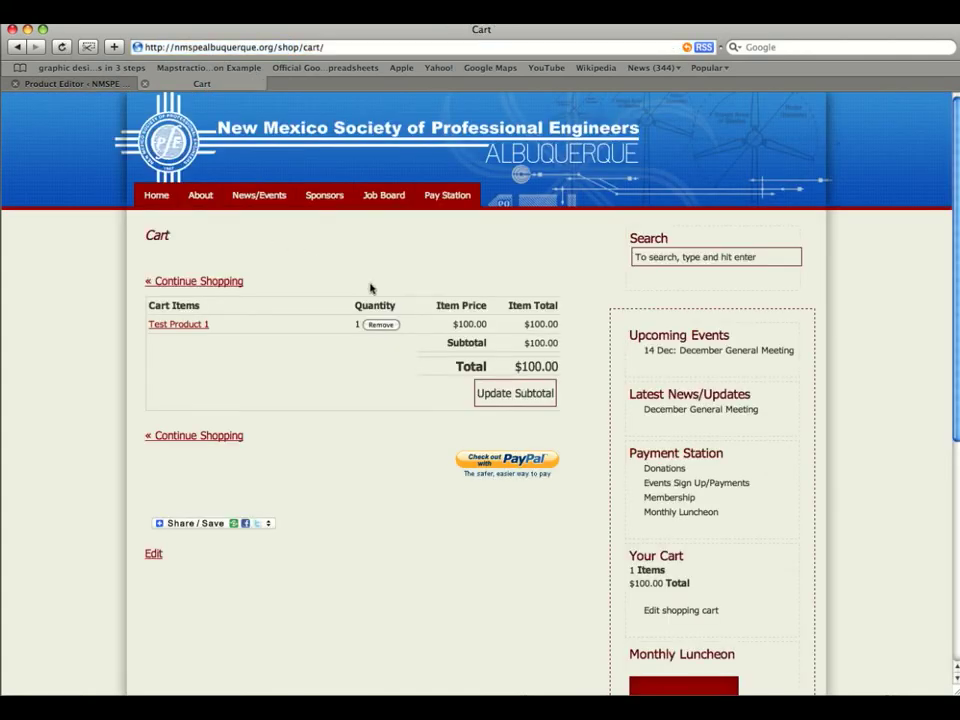
left_click(189, 284)
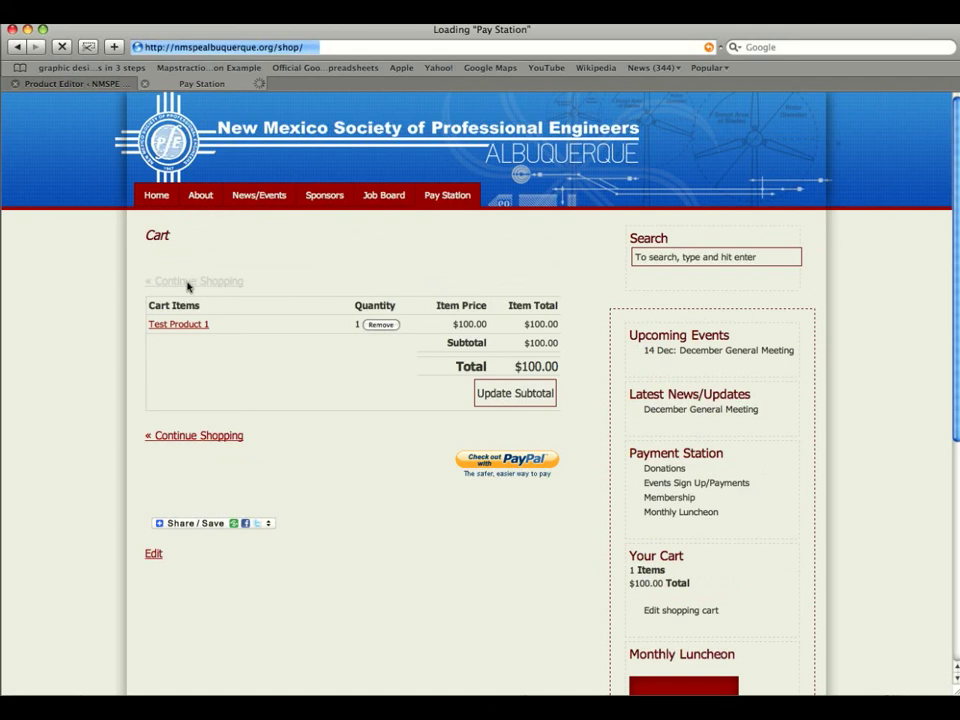
Return to the store administration, list the Shopp categories and open Donations in the category editor.
left_click(75, 83)
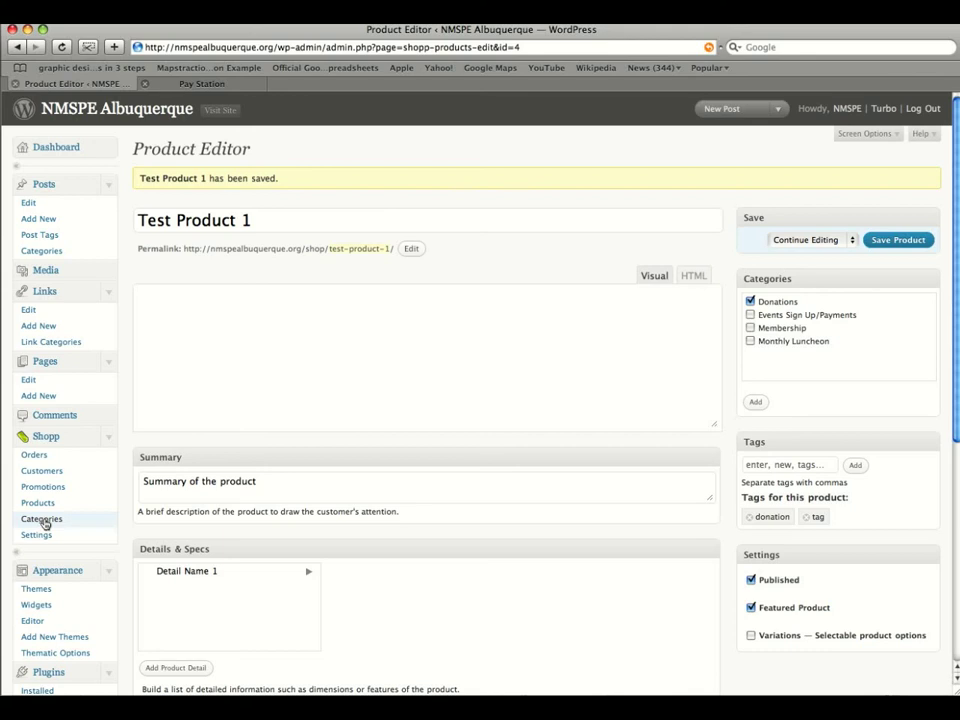
left_click(42, 520)
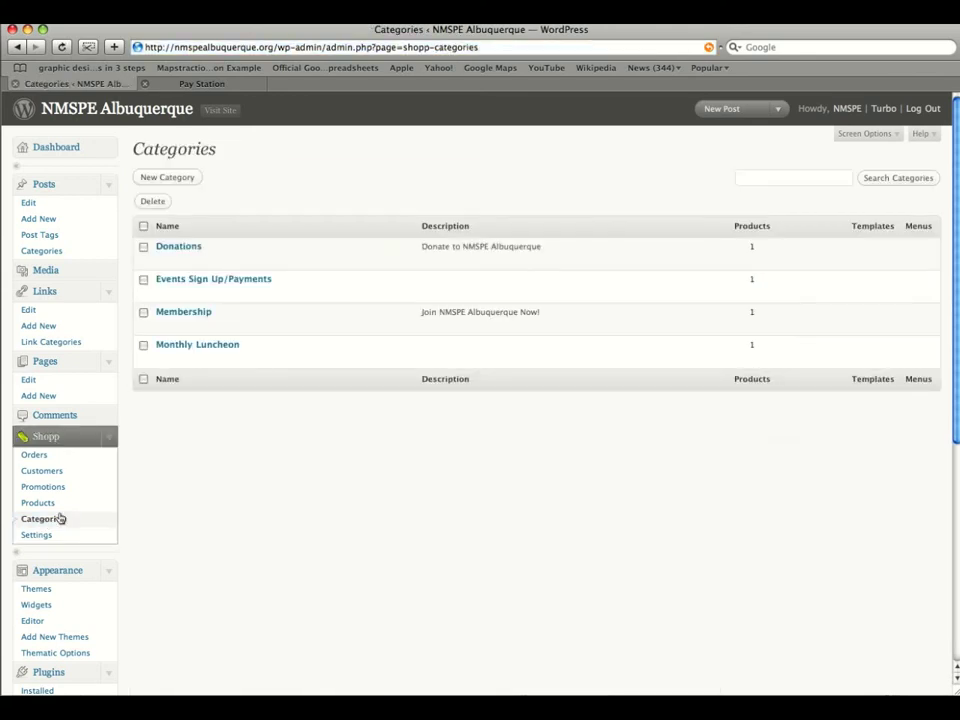
mouse_move(165, 287)
mouse_move(165, 345)
left_click(166, 249)
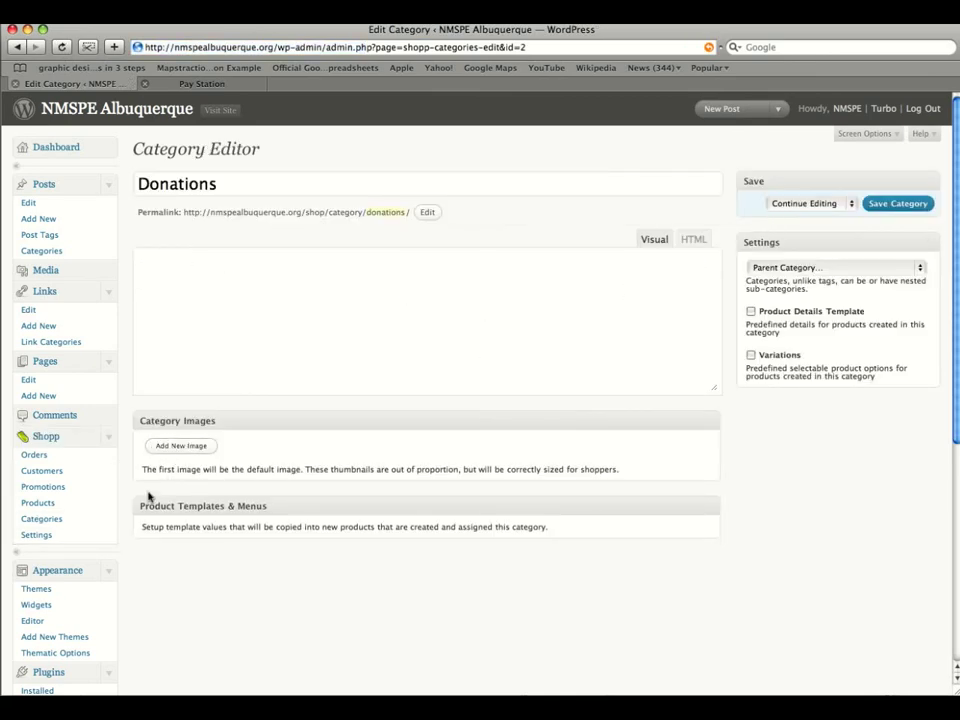
Set the store's base of operations to New Mexico in the general Shopp settings and save the changes.
left_click(40, 537)
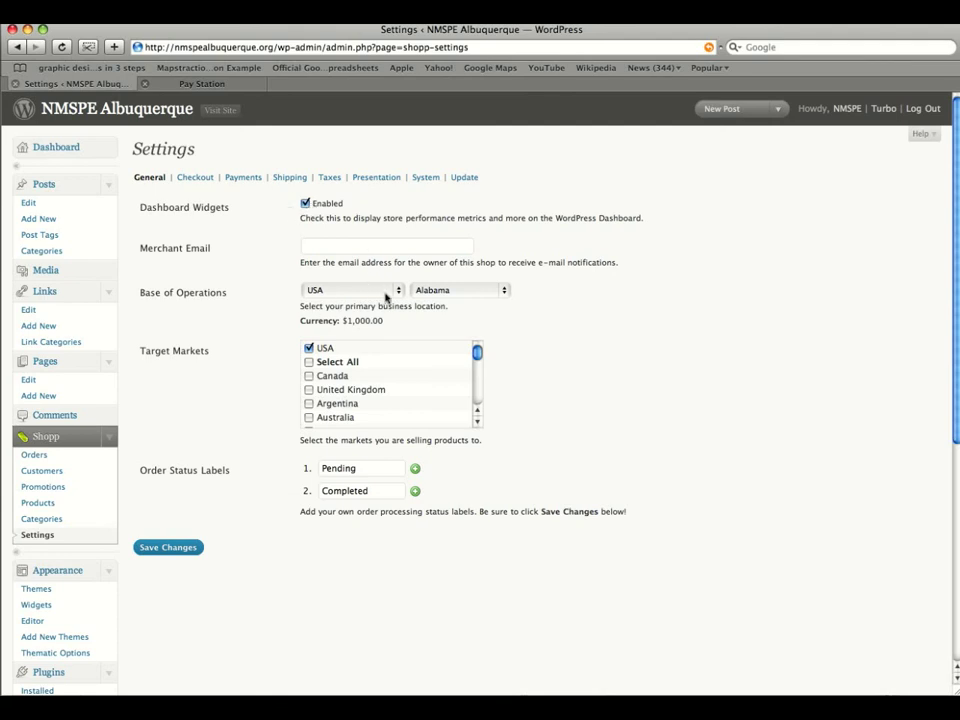
left_click(505, 292)
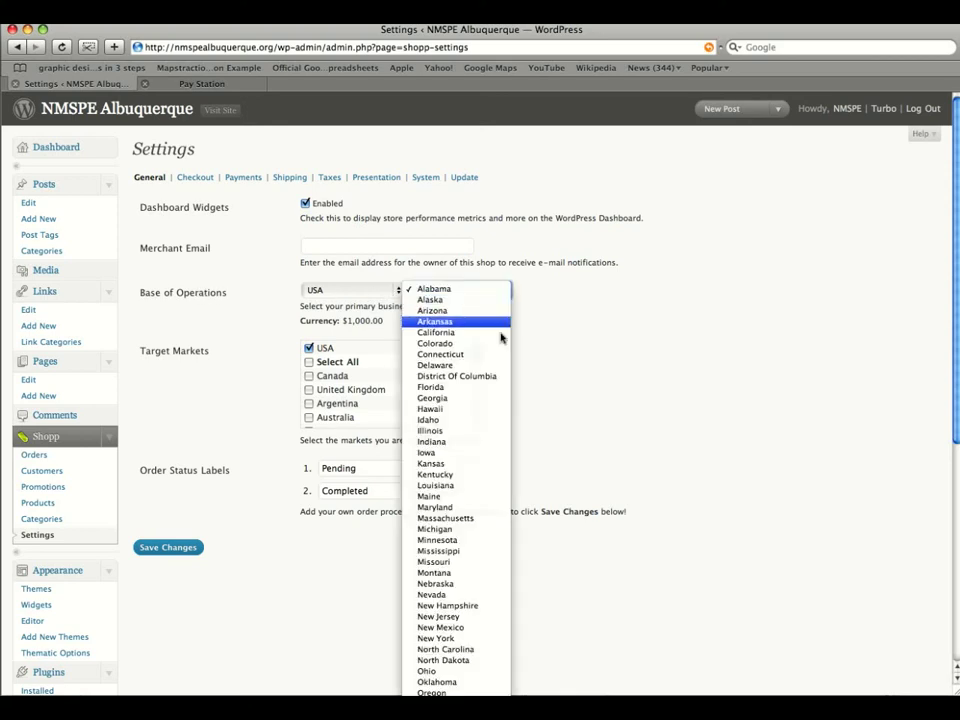
left_click(500, 633)
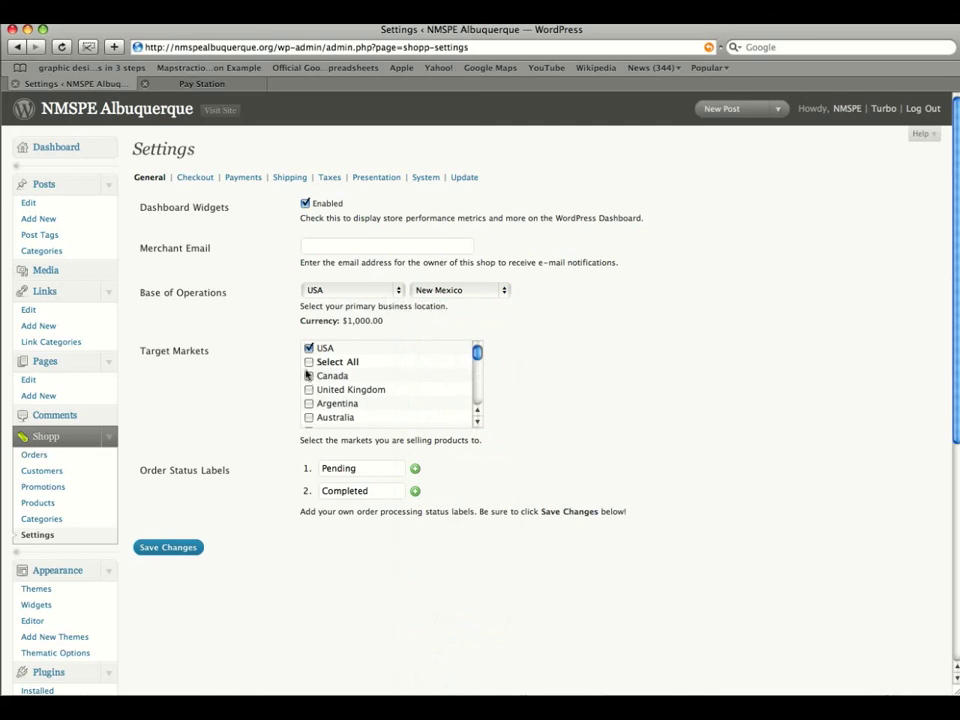
left_click(167, 549)
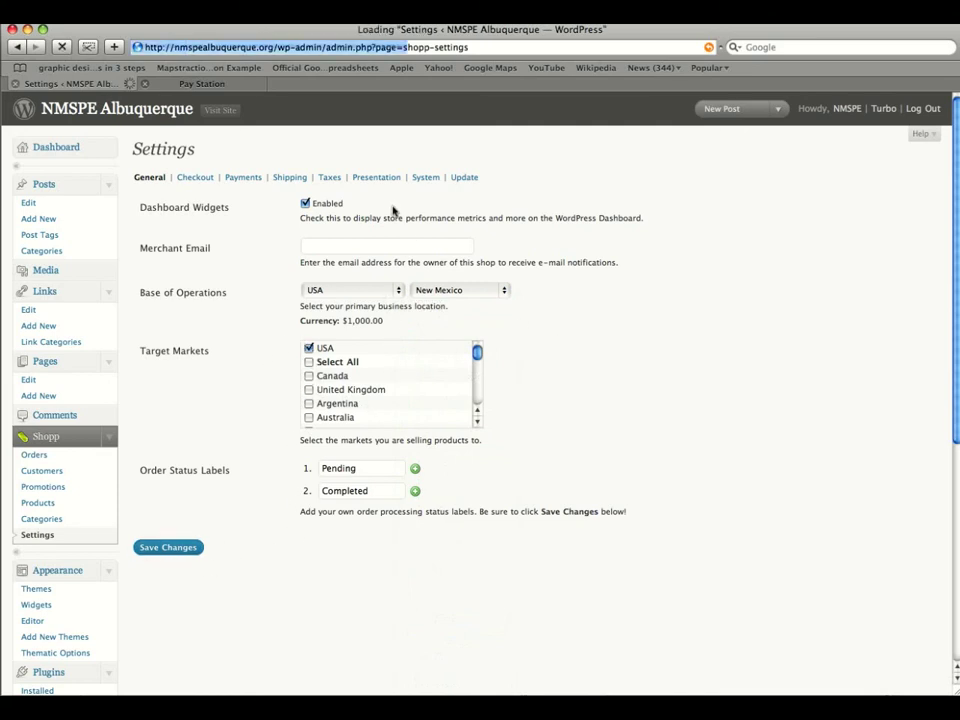
Review the Shopp checkout, payments and shipping settings, ending with the image size options in the presentation settings.
left_click(191, 215)
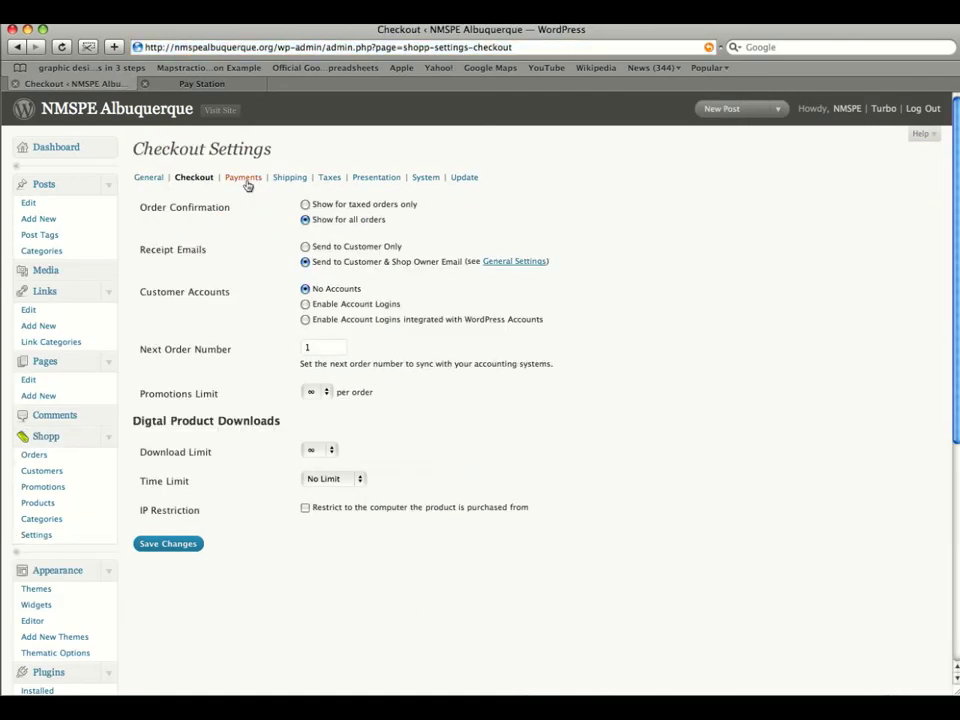
left_click(245, 181)
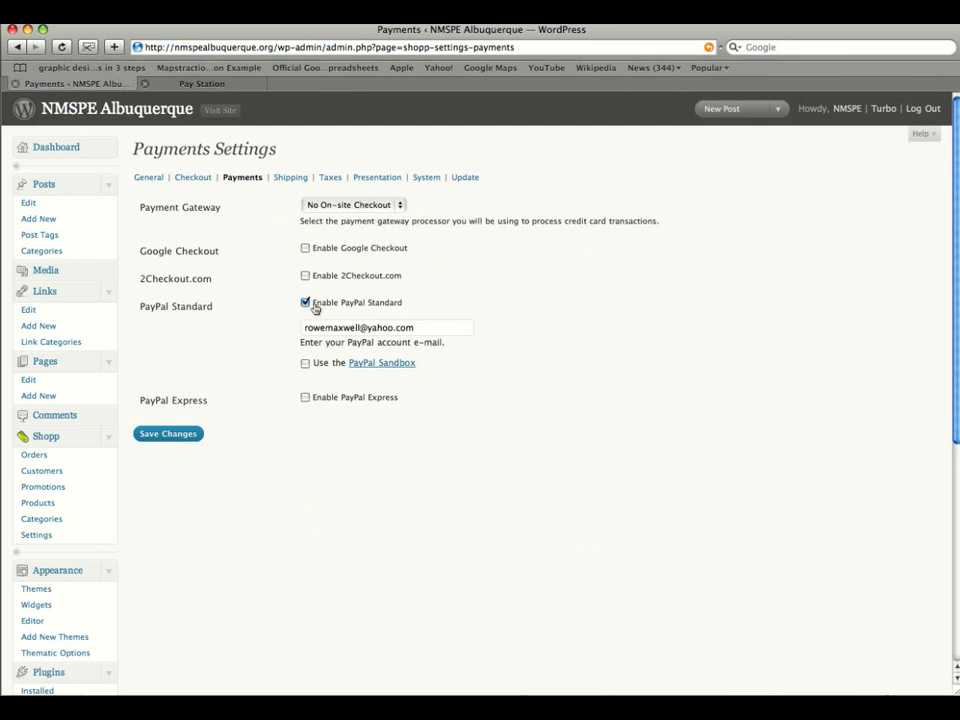
left_click(302, 180)
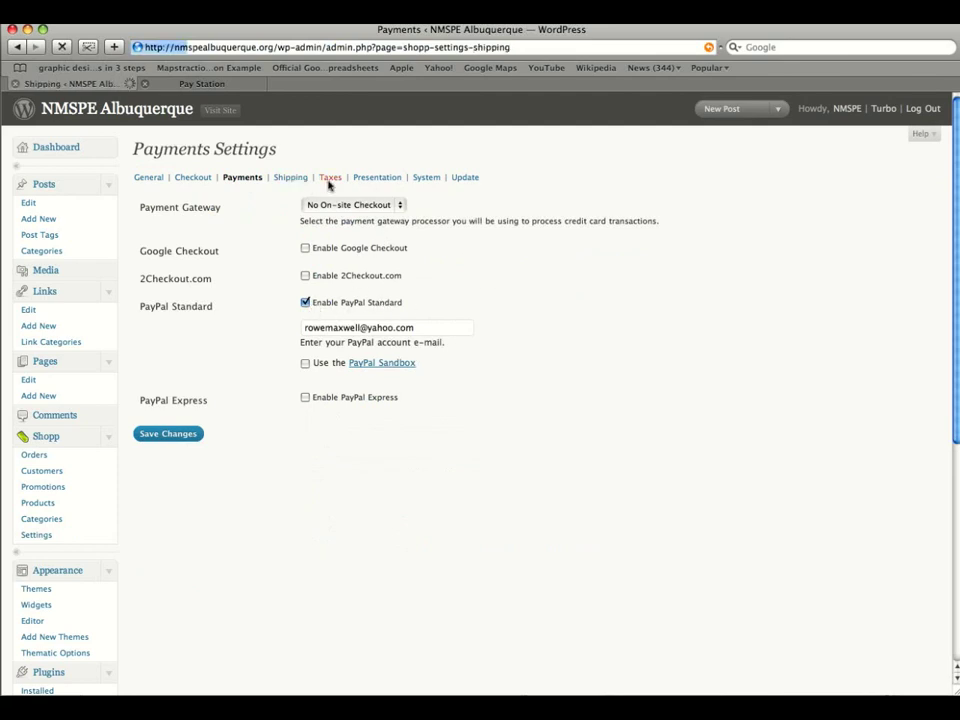
left_click(393, 179)
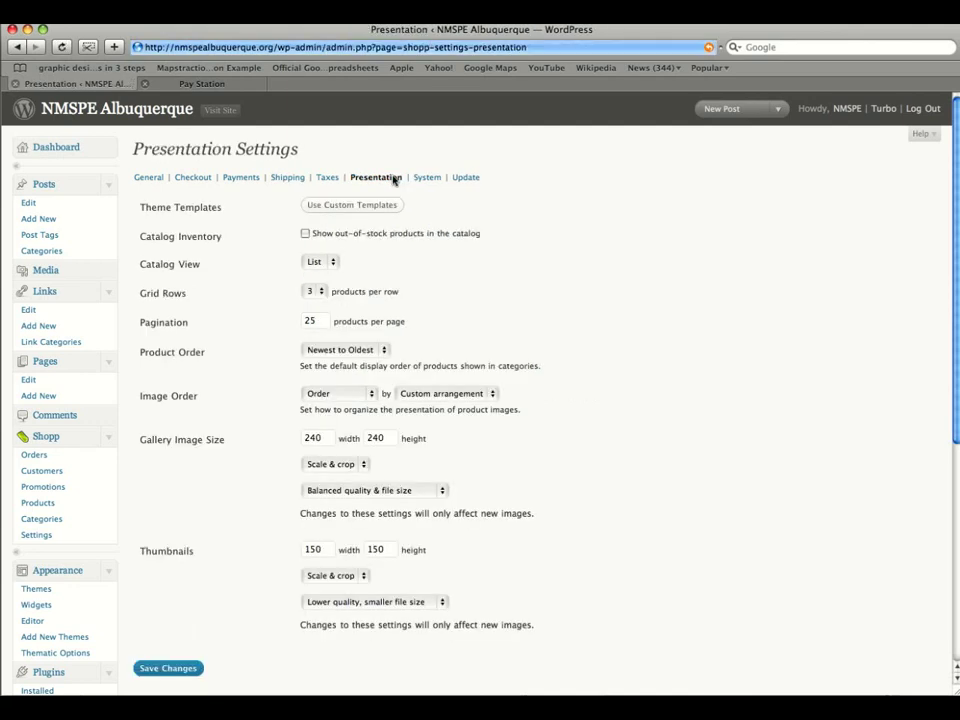
left_click_drag(953, 310, 955, 400)
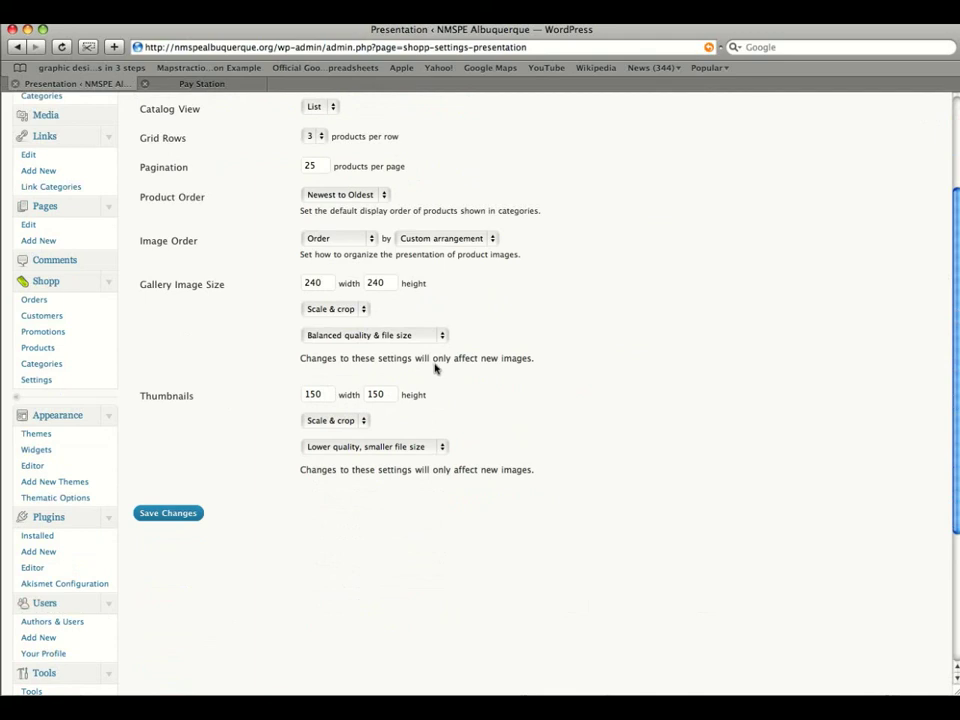
Compare the storefront's product thumbnails and the Monthly Luncheon product image with the gallery and thumbnail sizes in the presentation settings.
left_click(201, 86)
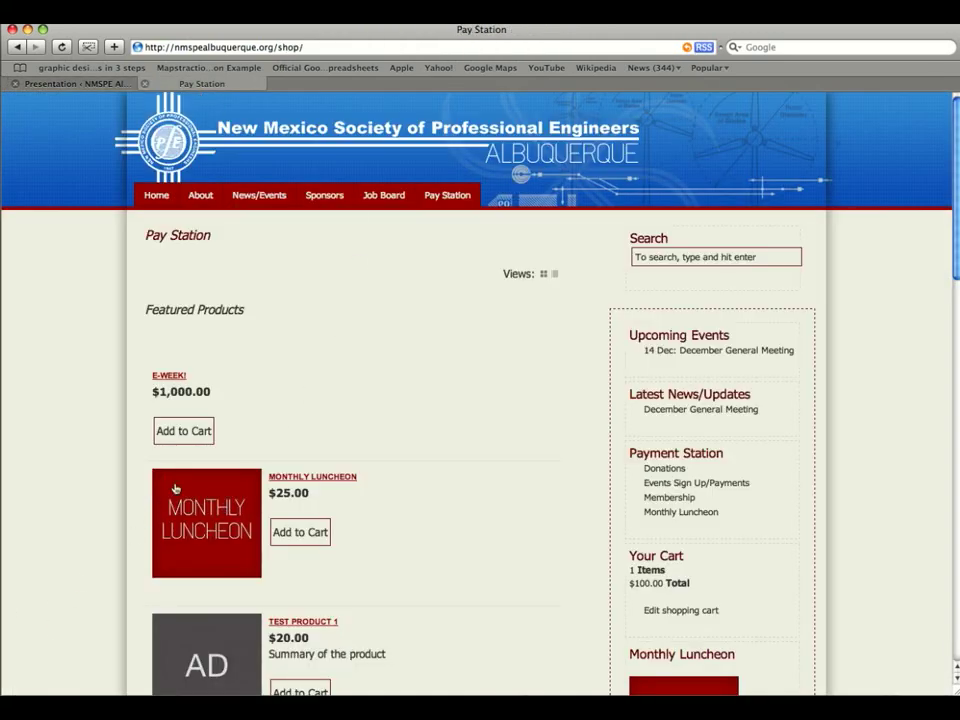
left_click(90, 86)
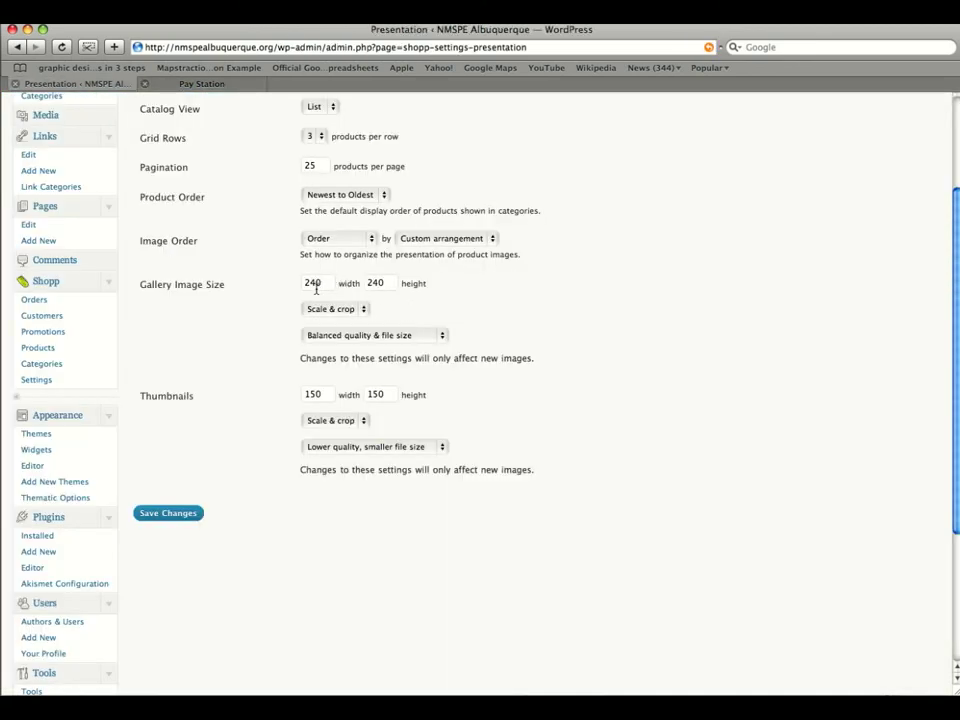
left_click(200, 83)
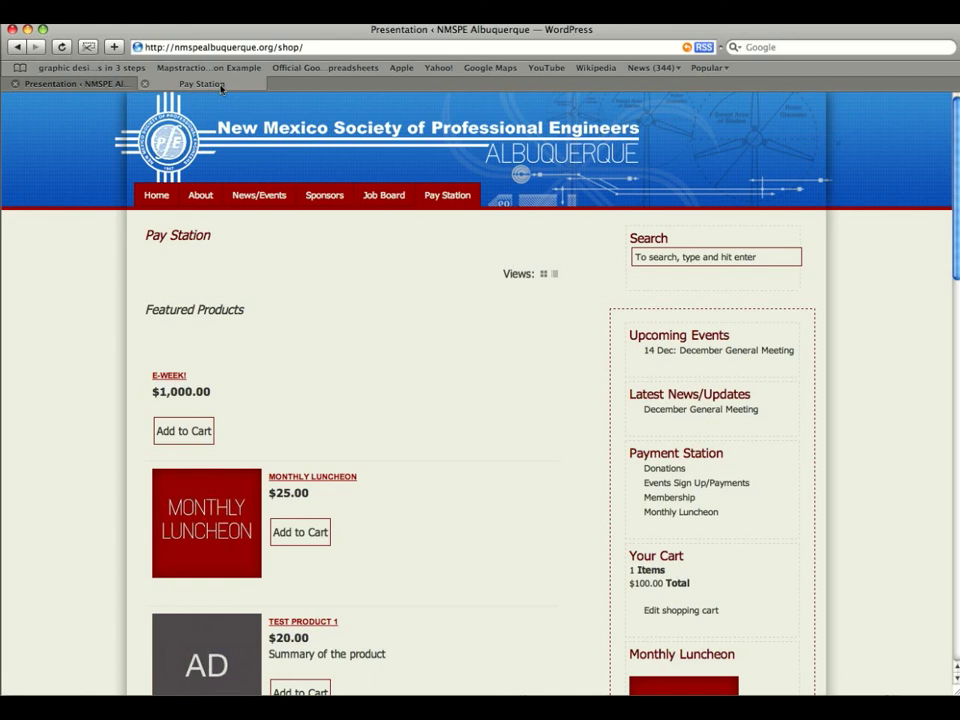
left_click(240, 555)
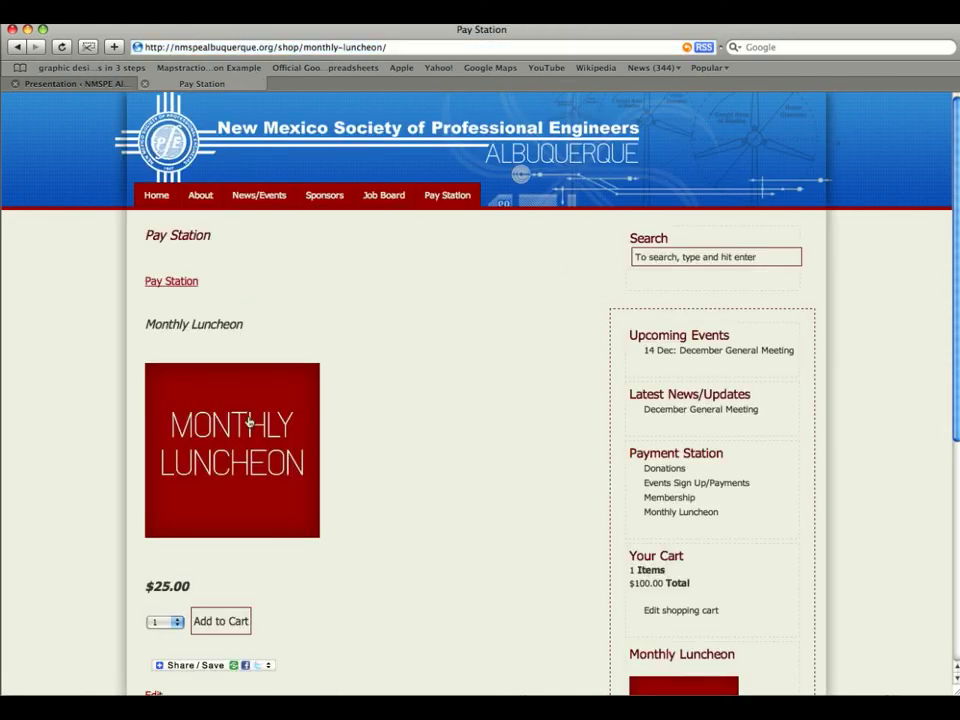
left_click(45, 83)
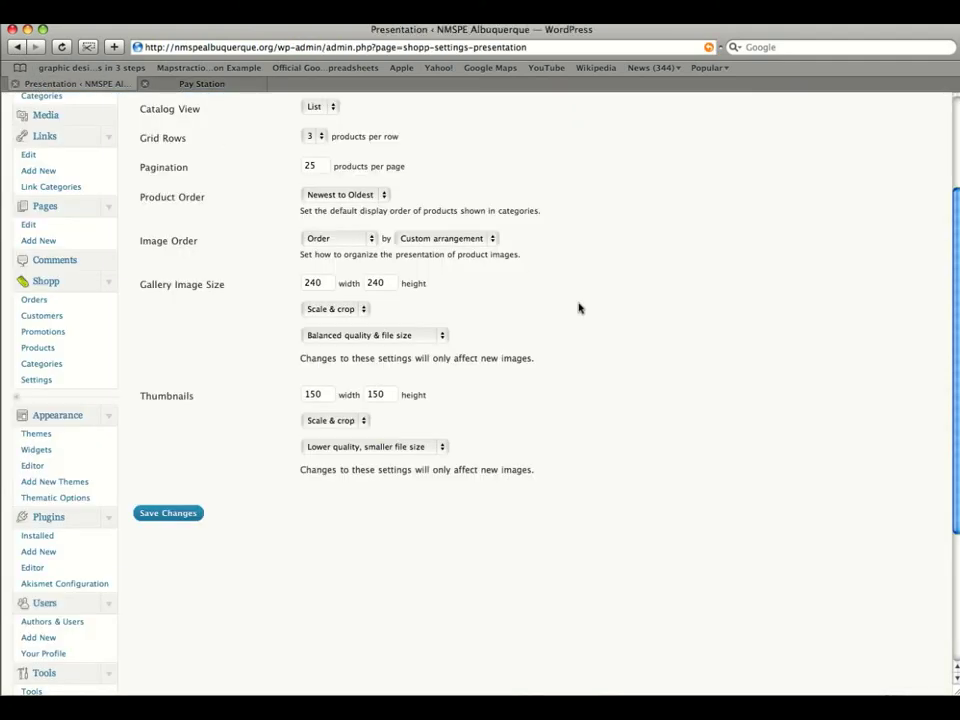
scroll(392, 319, "up", 8)
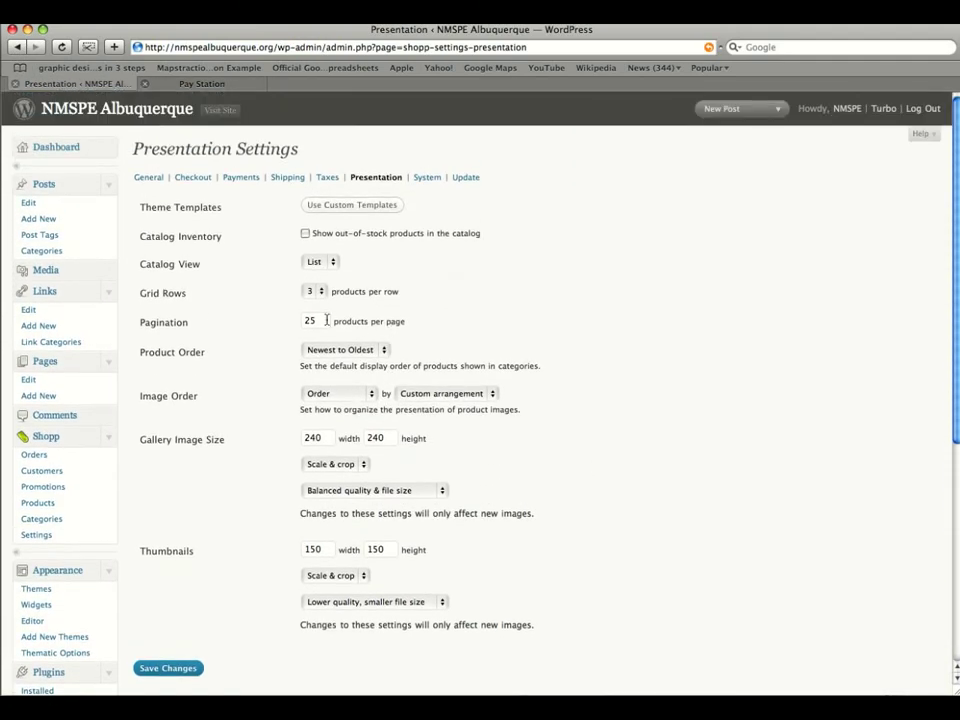